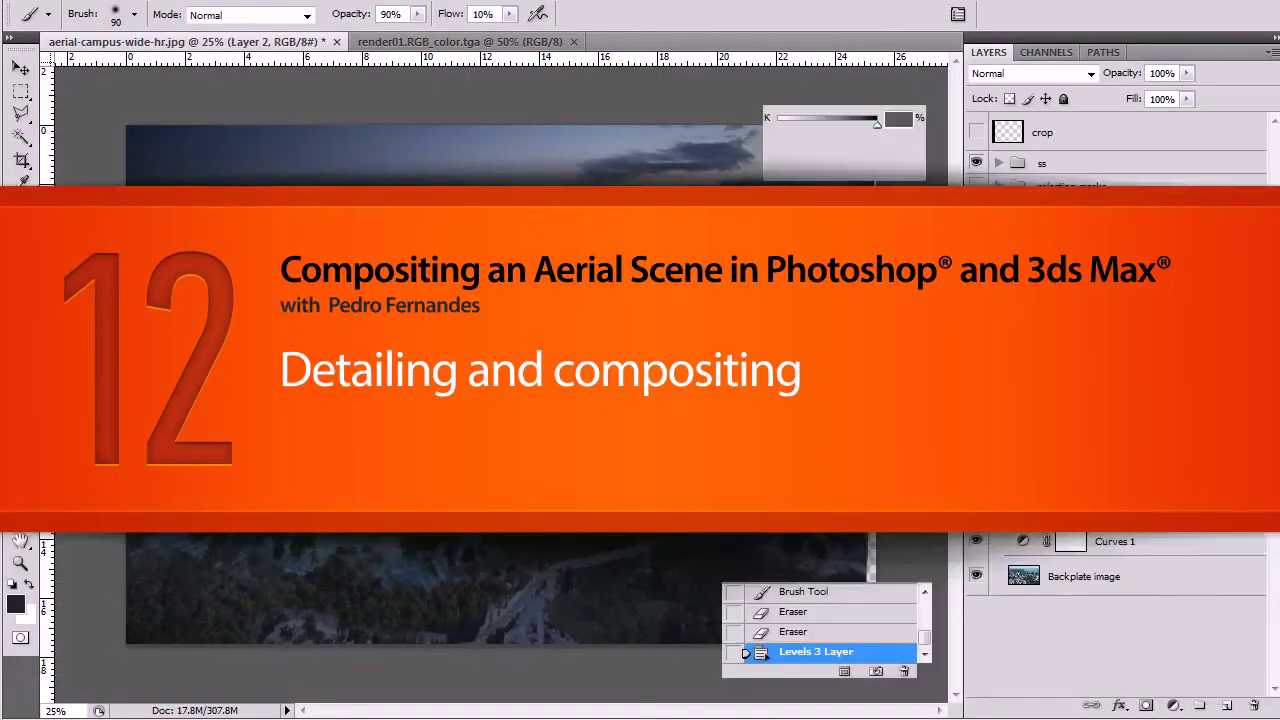
- Clip the Levels 3 adjustment to Layer 2 with an output black level of 25, and show the crop layer
alt+click(1112, 314)
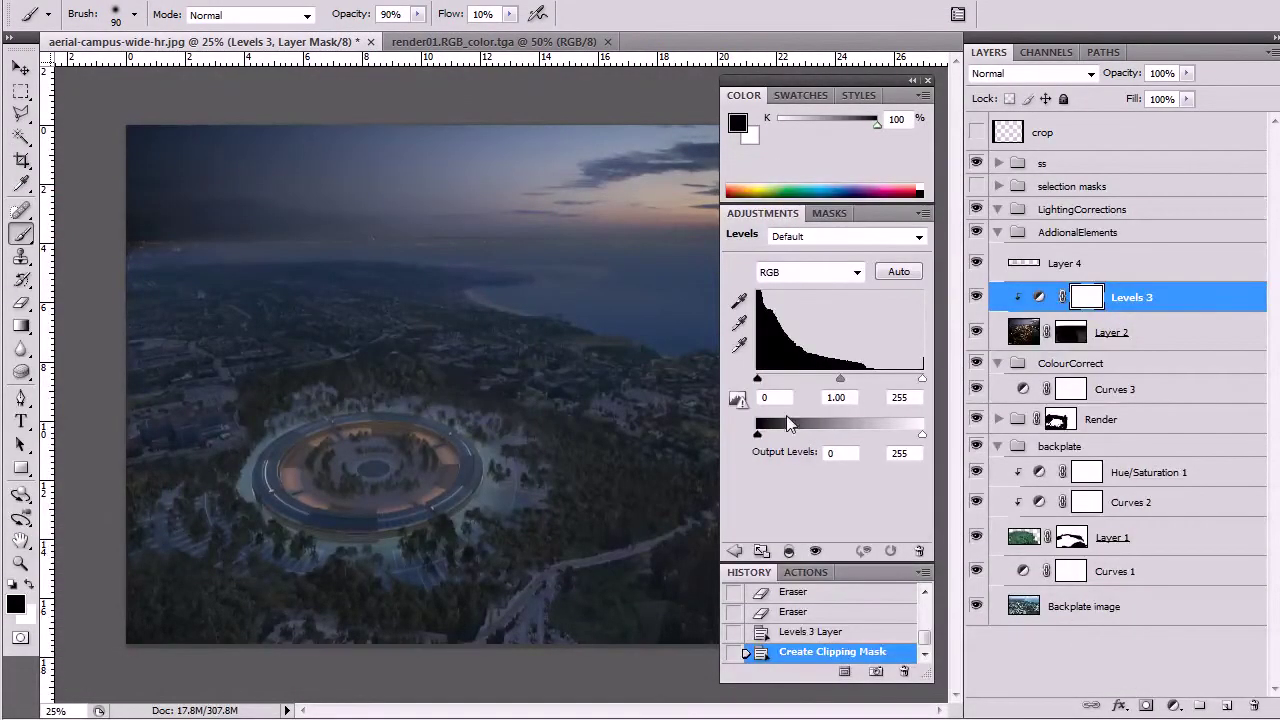
drag(760, 440, 775, 440)
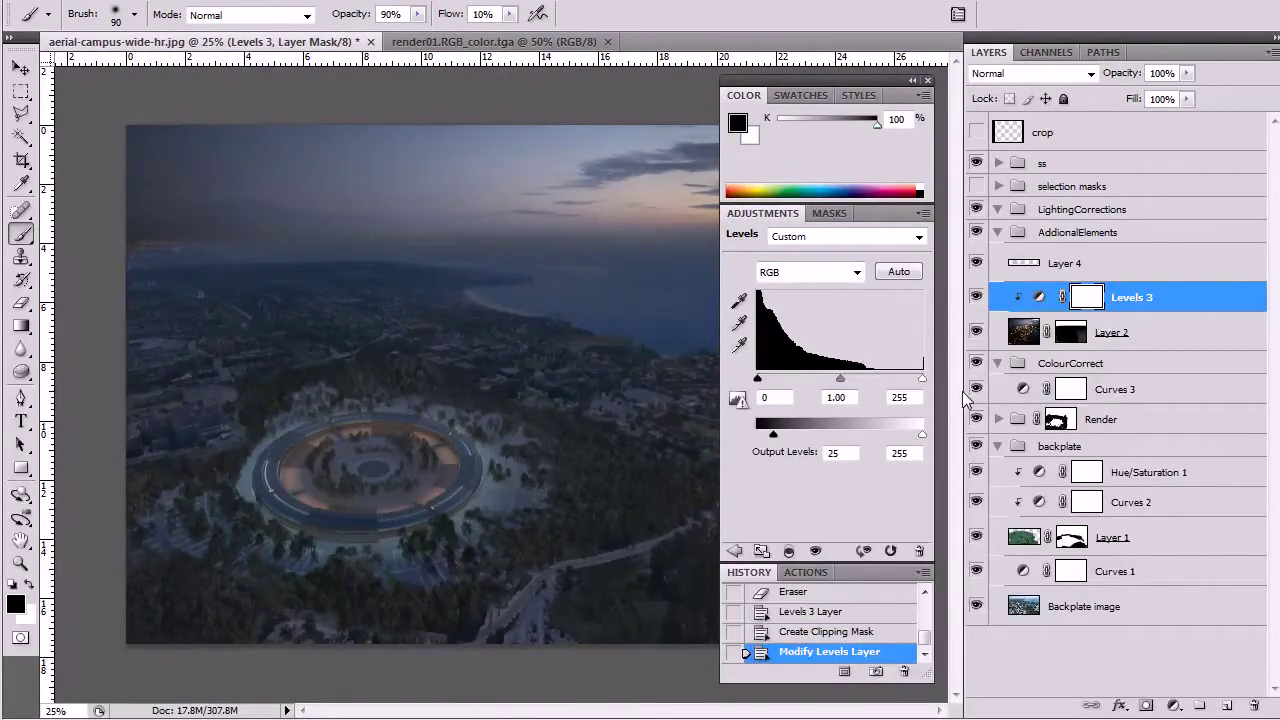
key(F5)
key(F5)
key(F6)
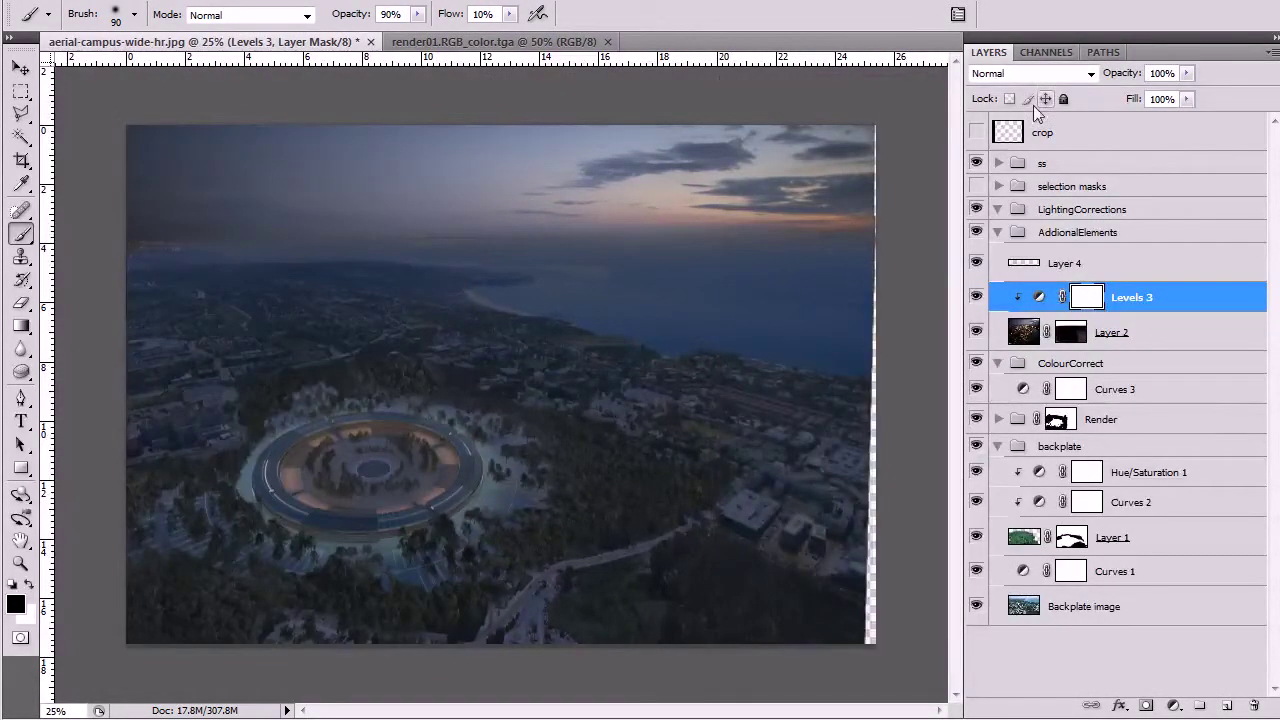
click(977, 132)
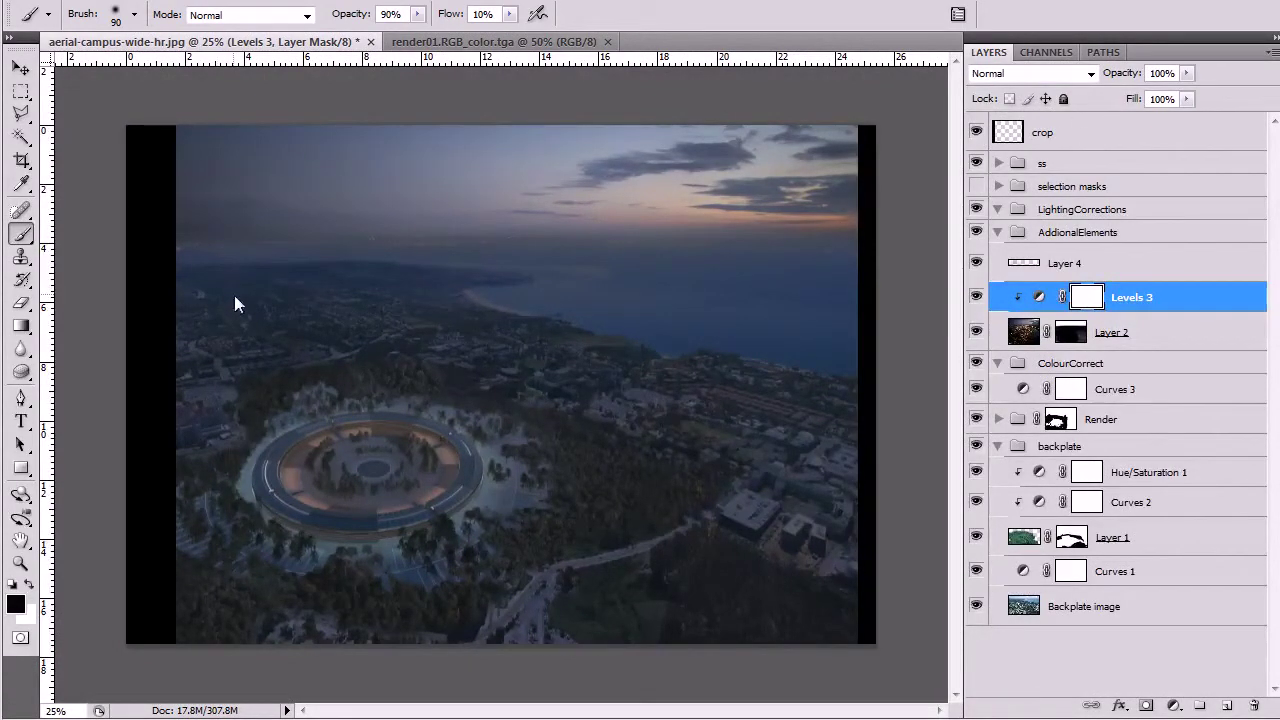
key(u)
drag(214, 149, 470, 334)
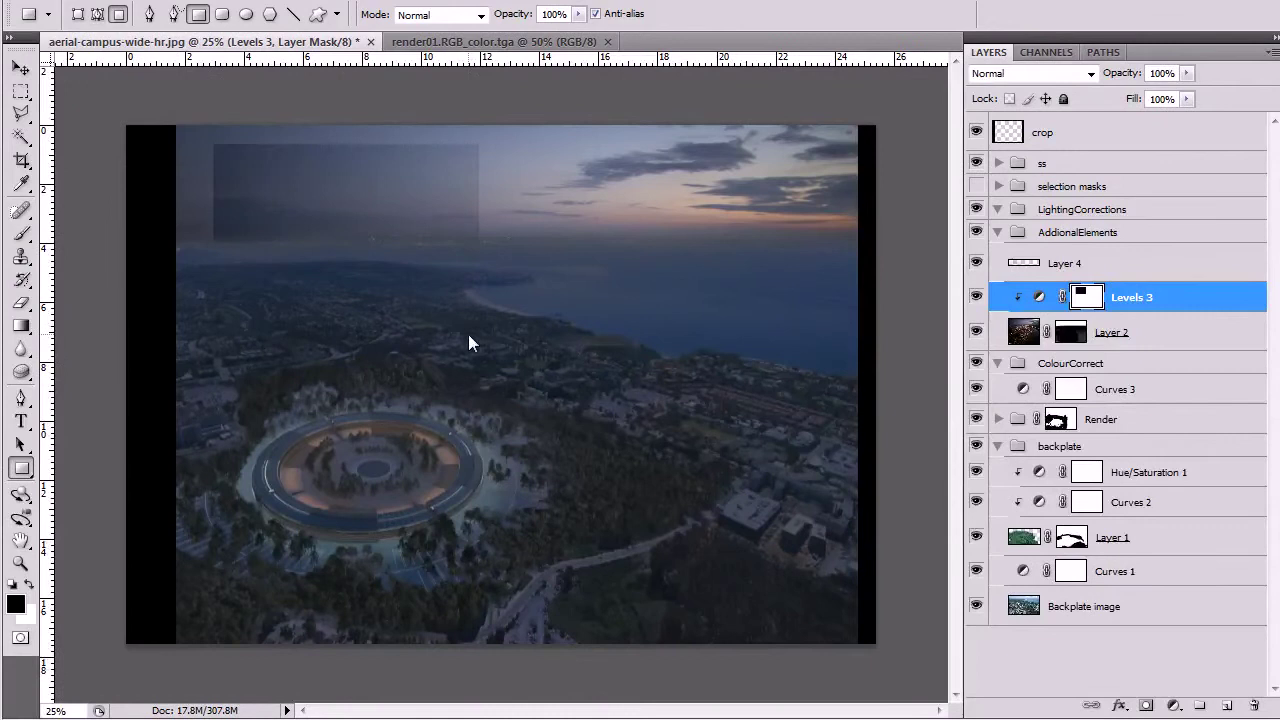
key(ctrl+z)
click(1045, 138)
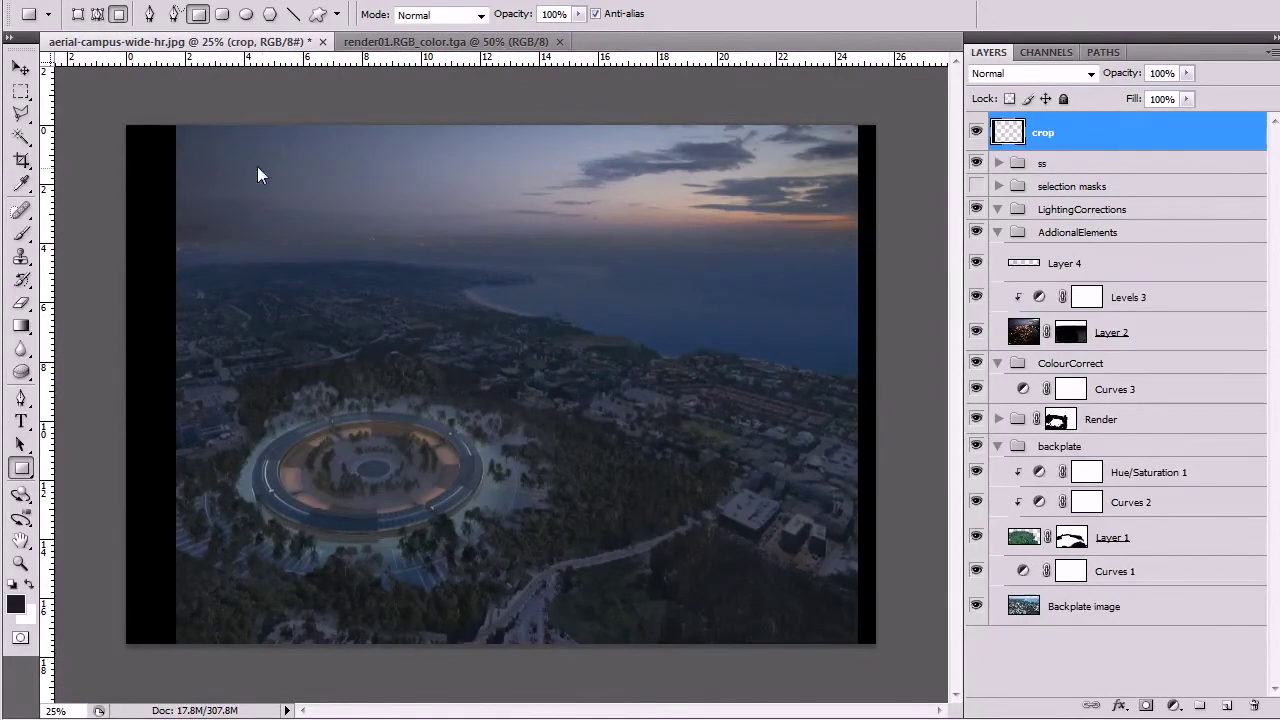
drag(257, 166, 494, 336)
key(ctrl+z)
drag(133, 96, 238, 684)
key(ctrl+z)
- Compare the image with and without the Levels 3 adjustment
click(1118, 334)
click(1128, 296)
click(975, 298)
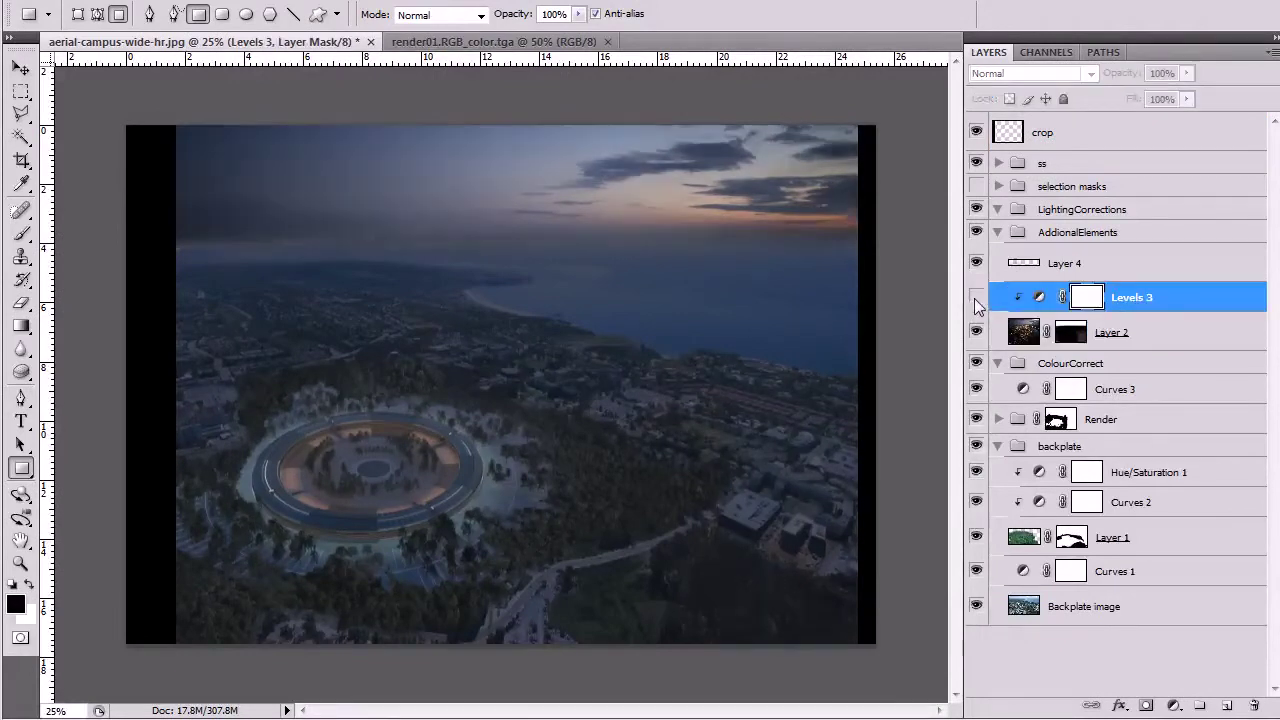
click(975, 298)
- Sample the dusky tone below the sunset glow and try a brush stroke along the horizon on Layer 4
click(1030, 263)
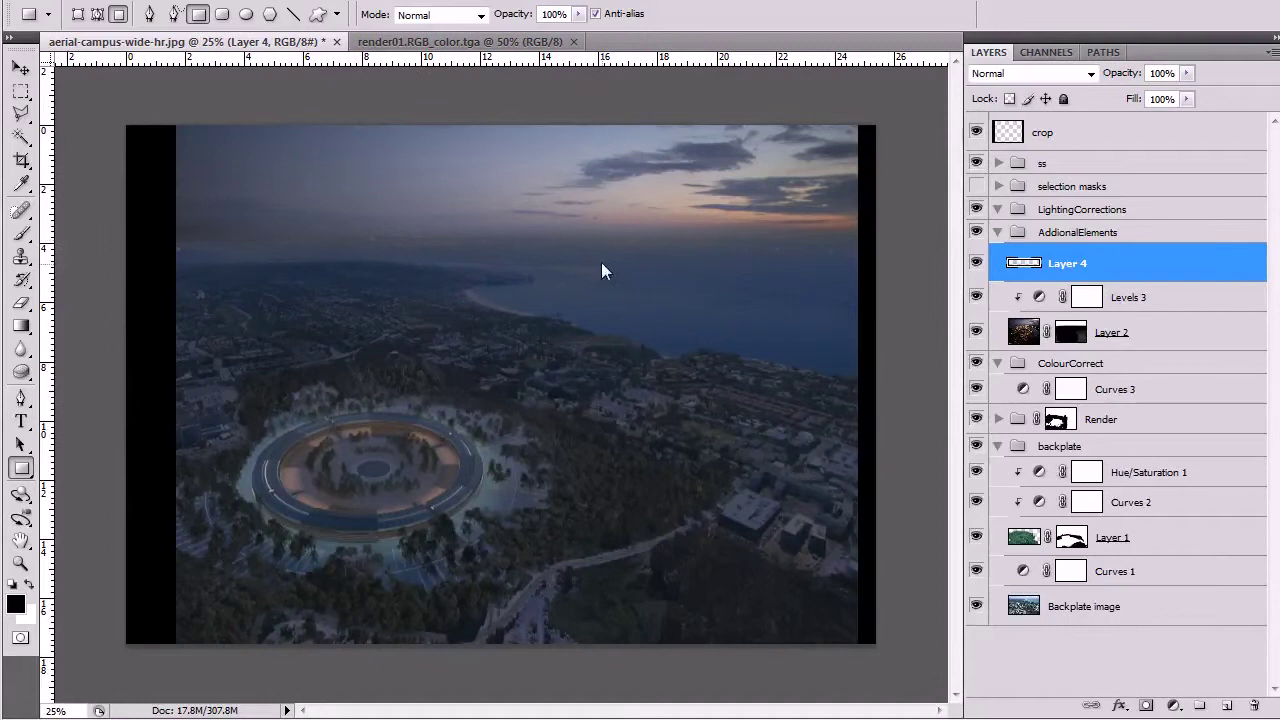
key(b)
alt+click(744, 240)
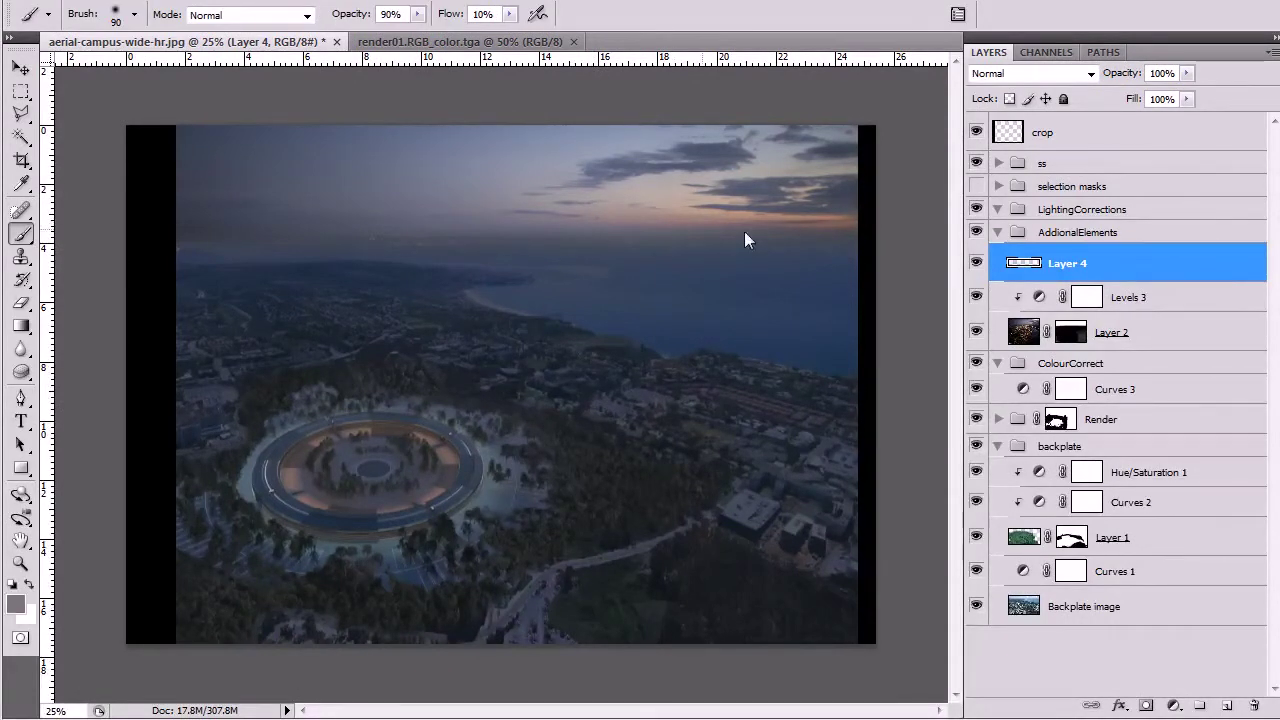
mouse_move(744, 240)
mouse_down()
mouse_move(593, 244)
mouse_move(889, 240)
mouse_move(548, 242)
mouse_move(698, 226)
mouse_move(342, 264)
mouse_up()
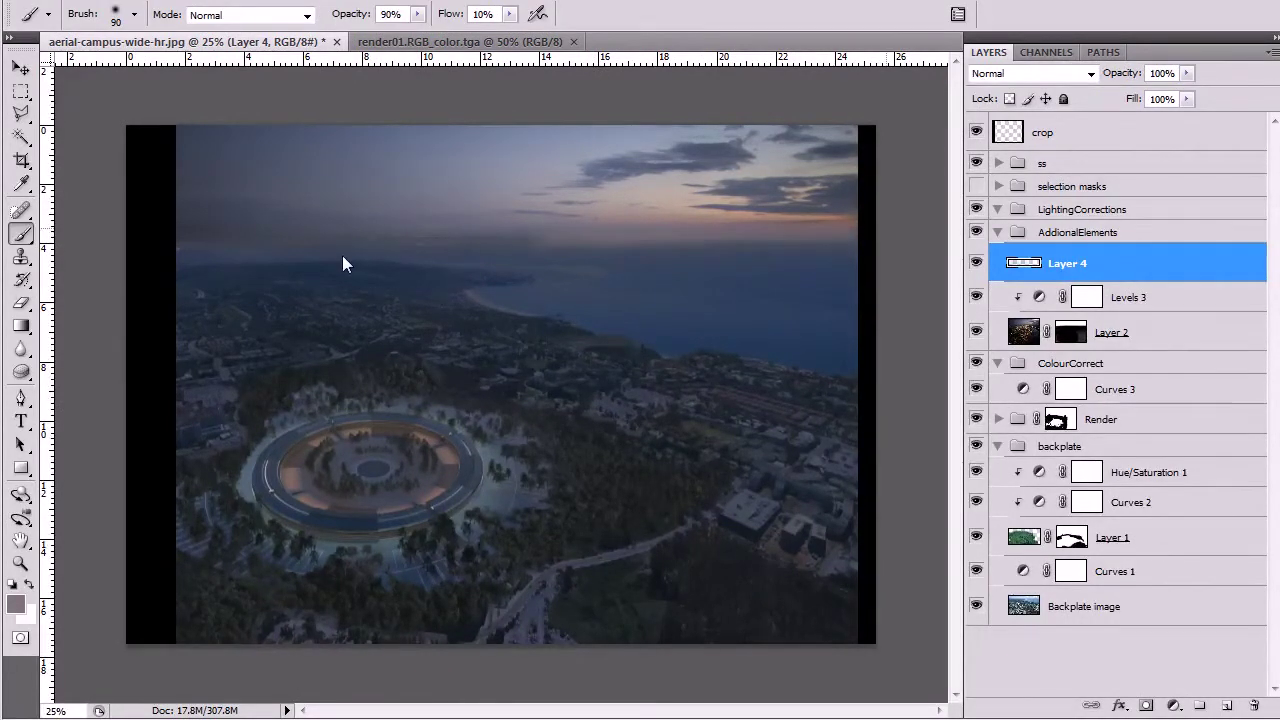
key(ctrl+z)
- Enlarge the brush to 250, lower its opacity to 10%, and paint haze where the horizon meets the image's right edge
key(bracketright)
key(bracketright)
key(bracketright)
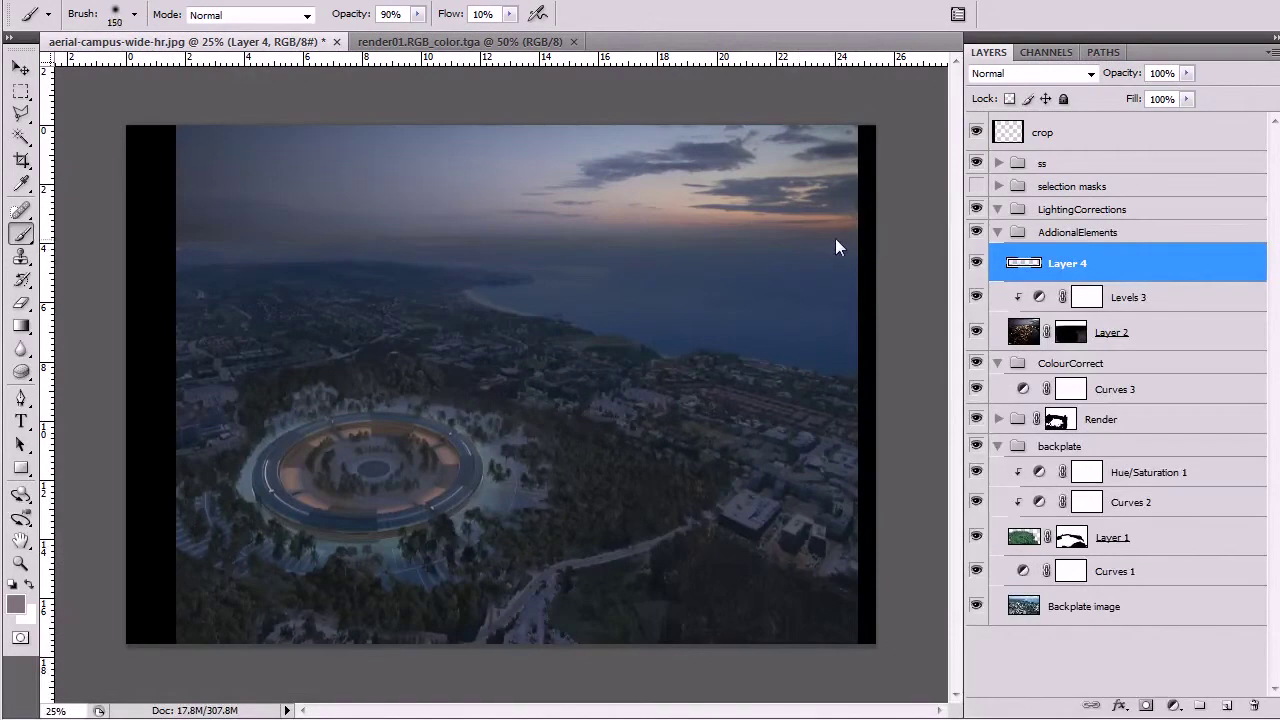
key(bracketright)
key(bracketright)
key(bracketright)
key(1)
mouse_move(877, 243)
mouse_down()
mouse_move(421, 237)
mouse_move(899, 248)
mouse_move(803, 242)
mouse_move(840, 261)
mouse_move(693, 274)
mouse_move(818, 285)
mouse_move(610, 246)
mouse_move(828, 242)
mouse_move(684, 243)
mouse_move(787, 232)
mouse_move(427, 234)
mouse_move(833, 239)
mouse_up()
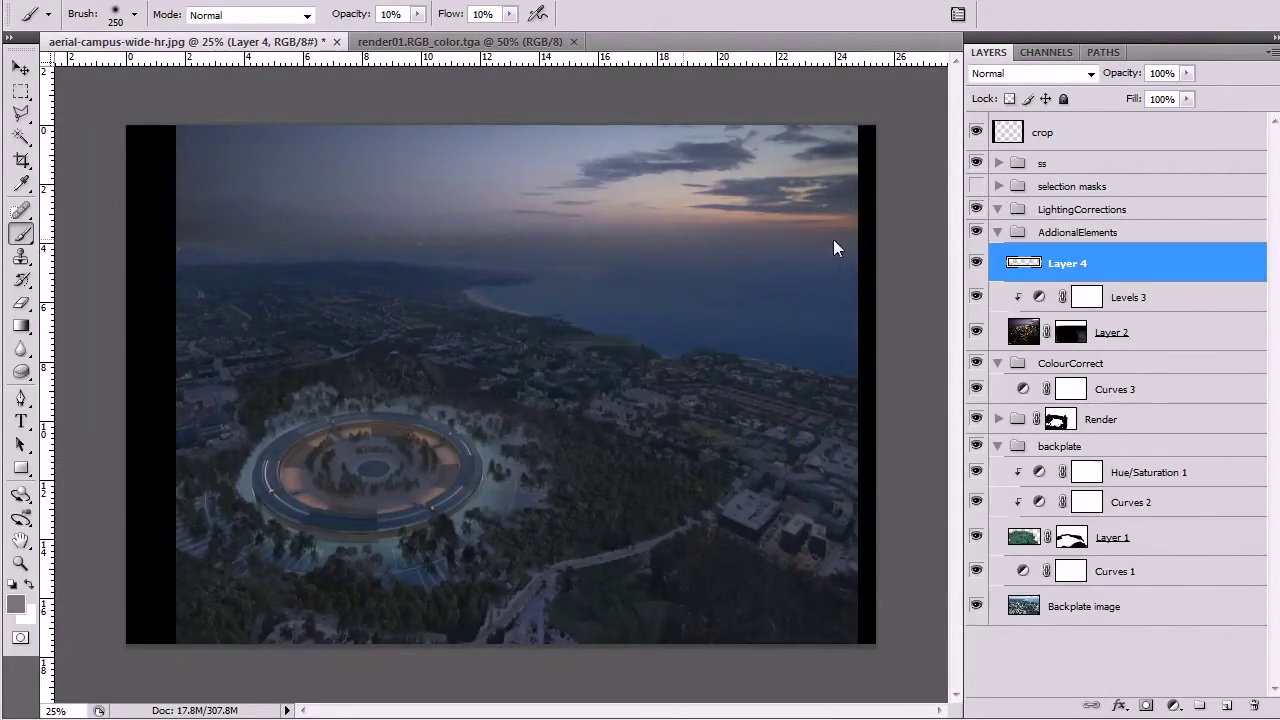
- Paint soft haze along the rest of the horizon on Layer 4 with tones sampled from the sky just above it
alt+click(730, 219)
mouse_move(730, 219)
mouse_down()
mouse_move(525, 241)
mouse_move(823, 238)
mouse_move(648, 230)
mouse_move(307, 269)
mouse_move(501, 227)
mouse_move(251, 240)
mouse_move(510, 261)
mouse_move(306, 215)
mouse_up()
alt+click(219, 223)
drag(193, 231, 258, 253)
key(F6)
drag(820, 82, 2, 170)
click(502, 270)
- Add a desaturating Hue/Saturation adjustment directly above the Backplate image and invert its mask to black
click(1120, 334)
click(1110, 606)
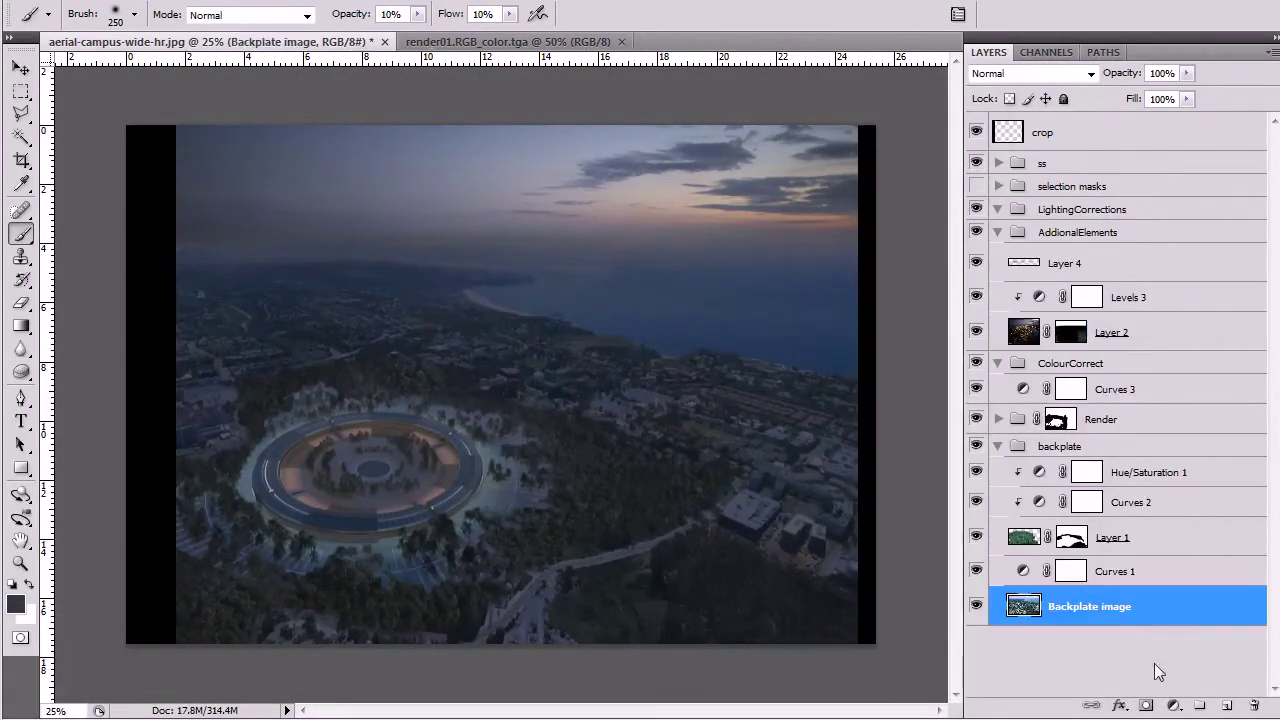
click(1173, 705)
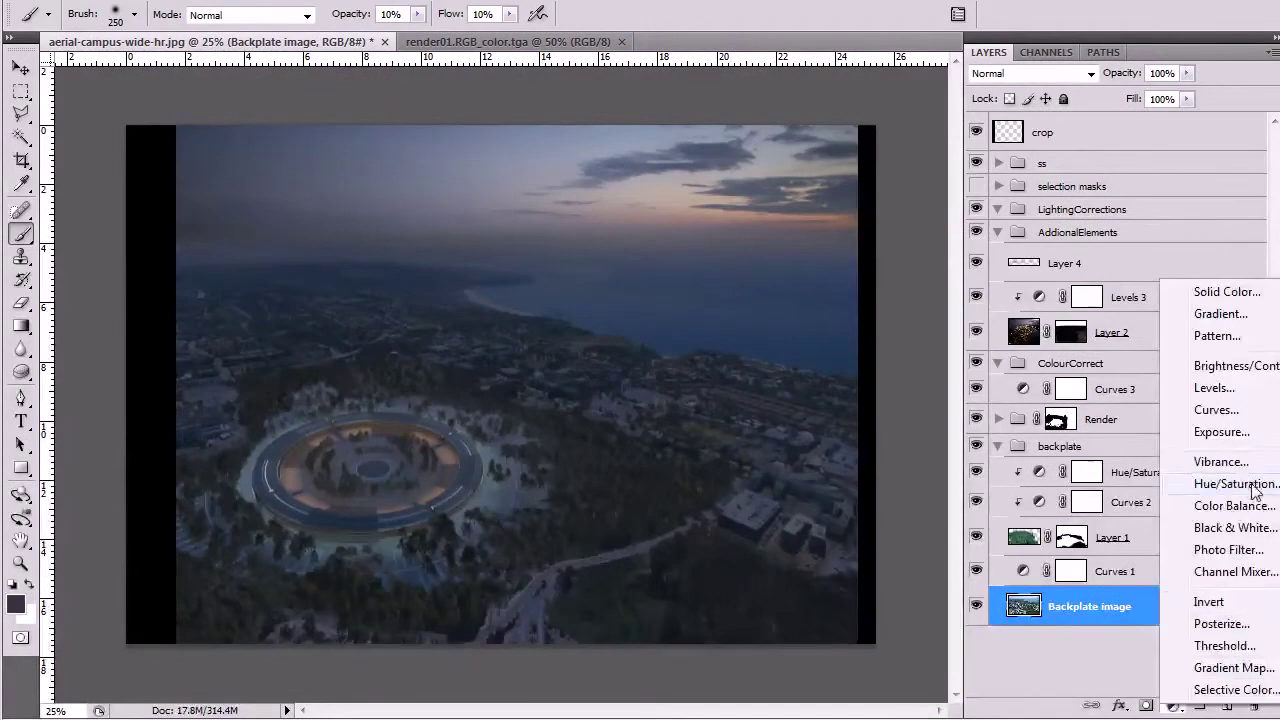
click(1236, 484)
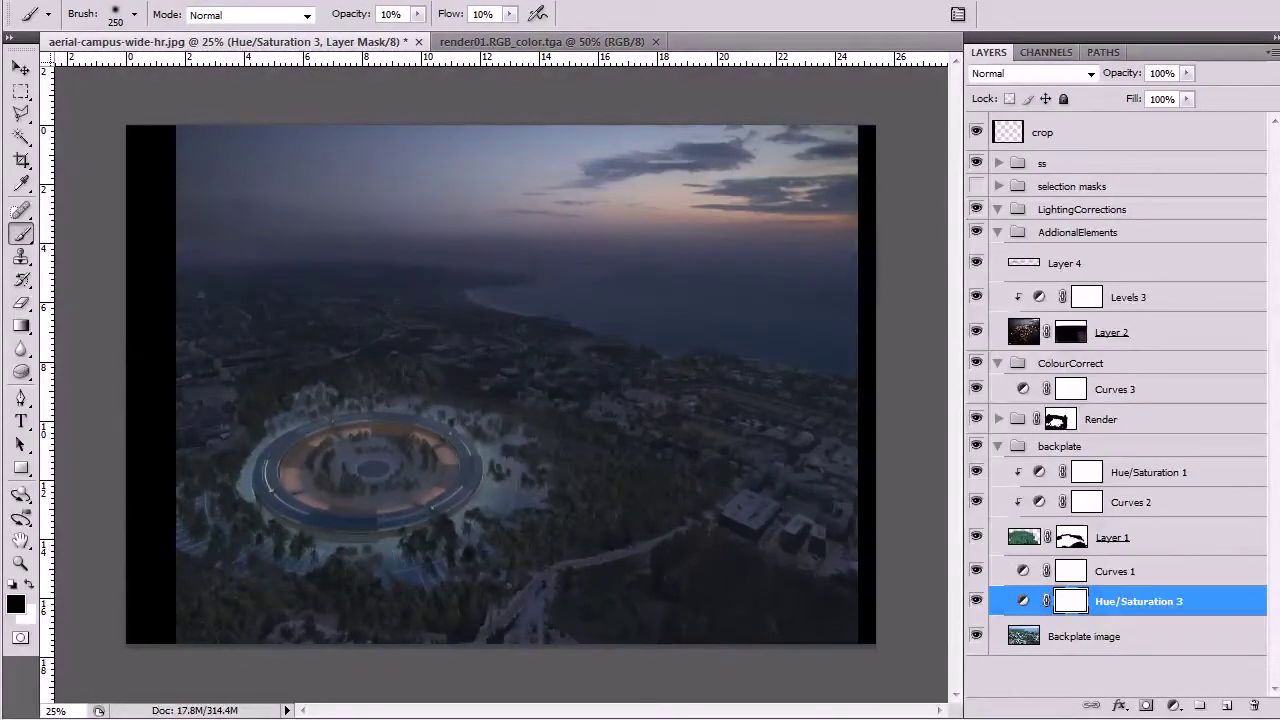
key(ctrl+i)
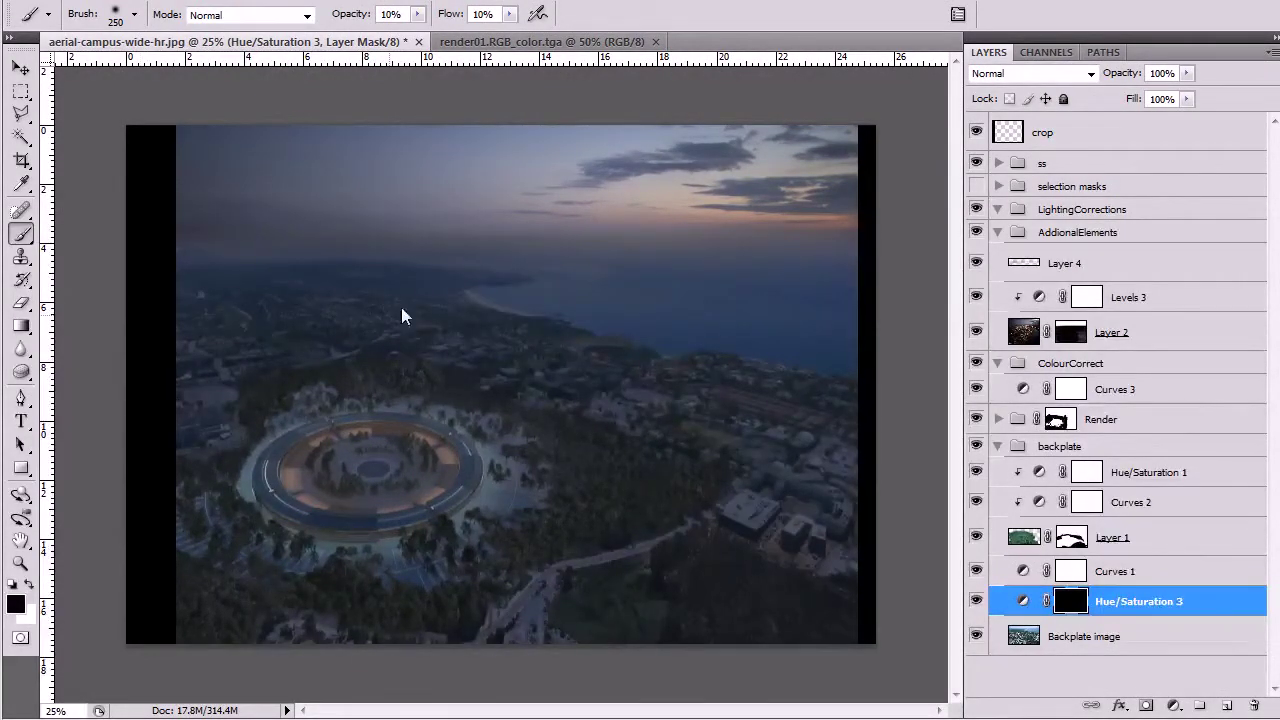
- Paint white over the distant hills on the Hue/Saturation 3 mask, raising the brush opacity to 40%
key(x)
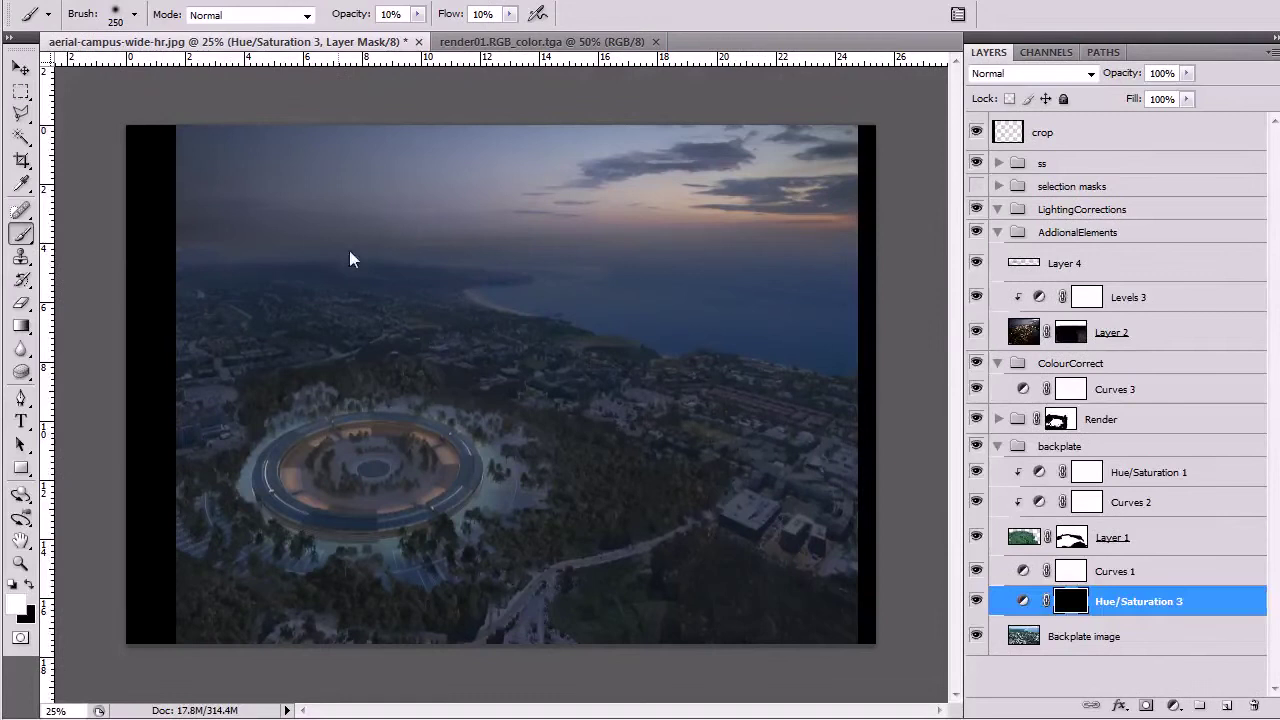
mouse_move(243, 251)
mouse_down()
mouse_move(393, 257)
mouse_move(168, 259)
mouse_move(404, 256)
mouse_move(107, 256)
mouse_move(447, 242)
mouse_move(95, 275)
mouse_move(322, 257)
mouse_move(139, 272)
mouse_up()
key(4)
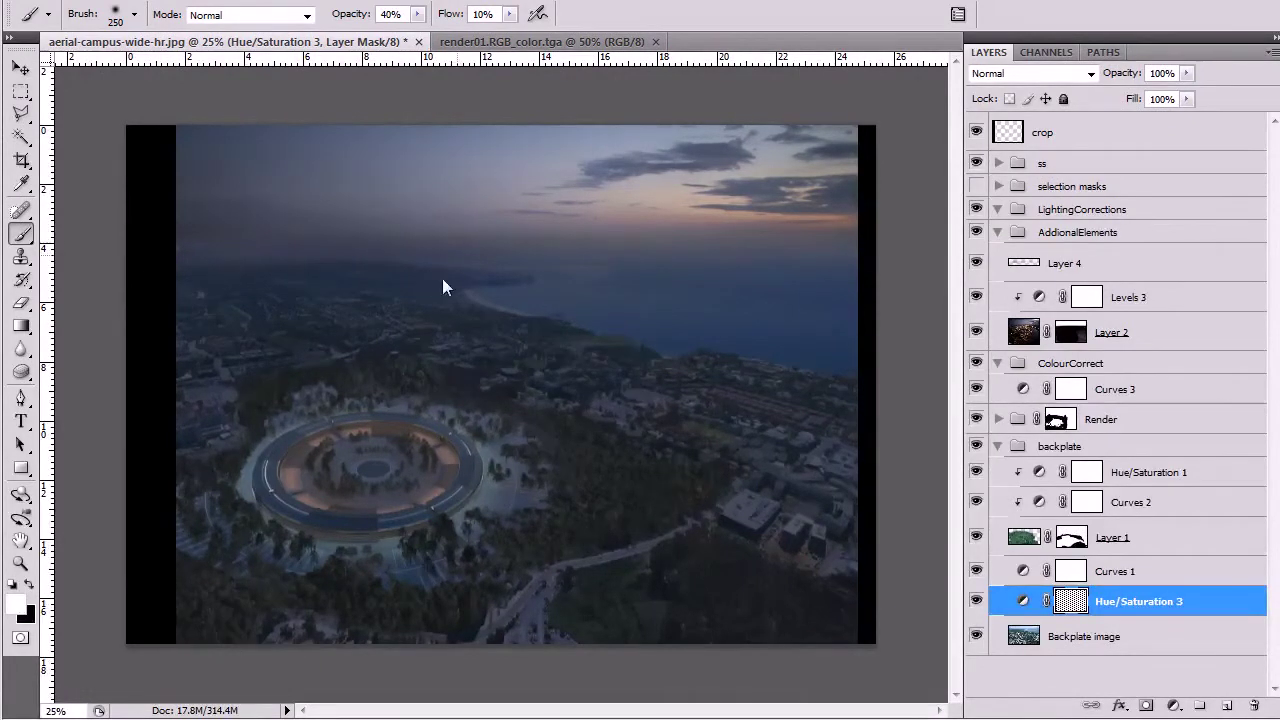
drag(420, 256, 215, 256)
key(z)
alt+click(850, 178)
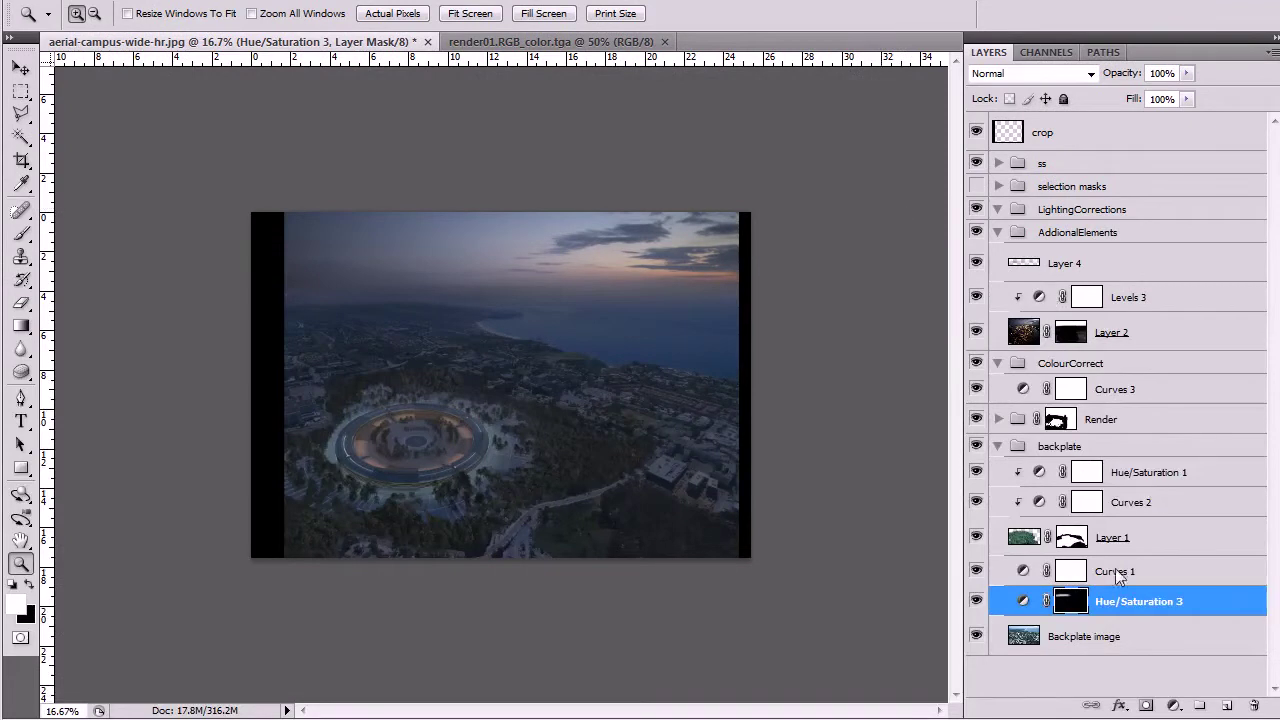
- Paint dark haze over the distant hills and coastline on Layer 4 with the 250 brush
click(1078, 266)
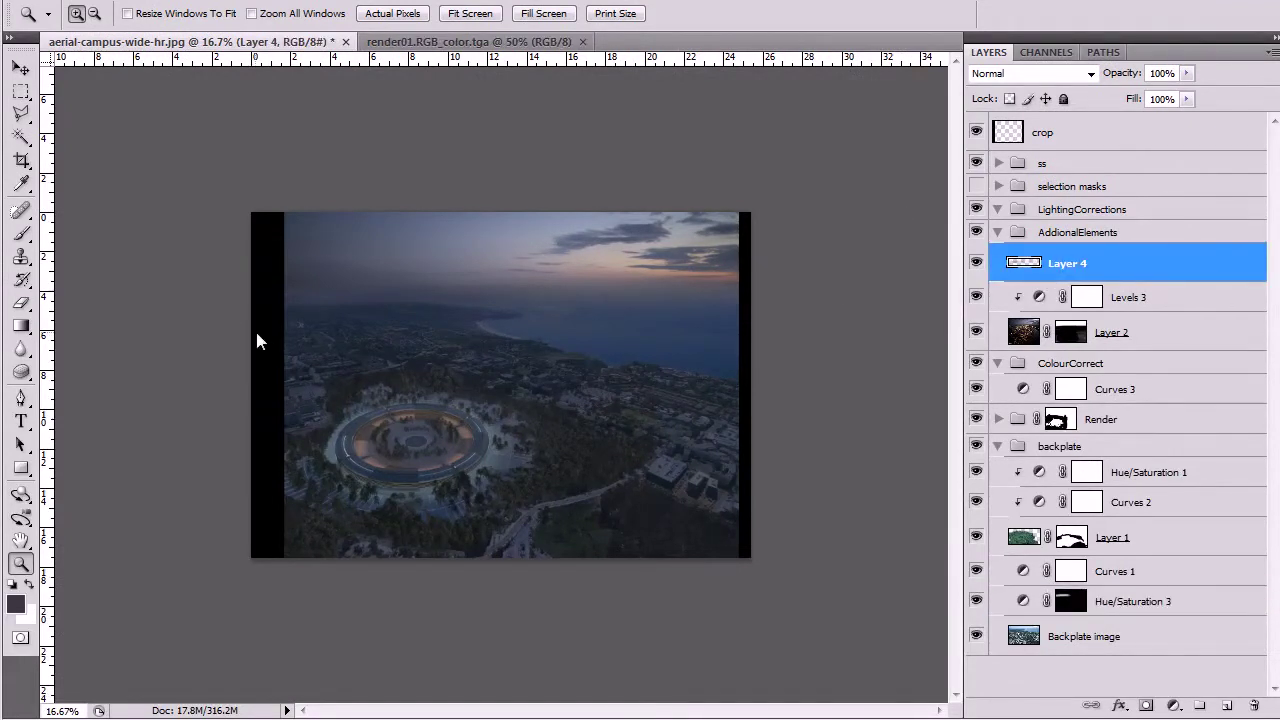
click(310, 320)
key(b)
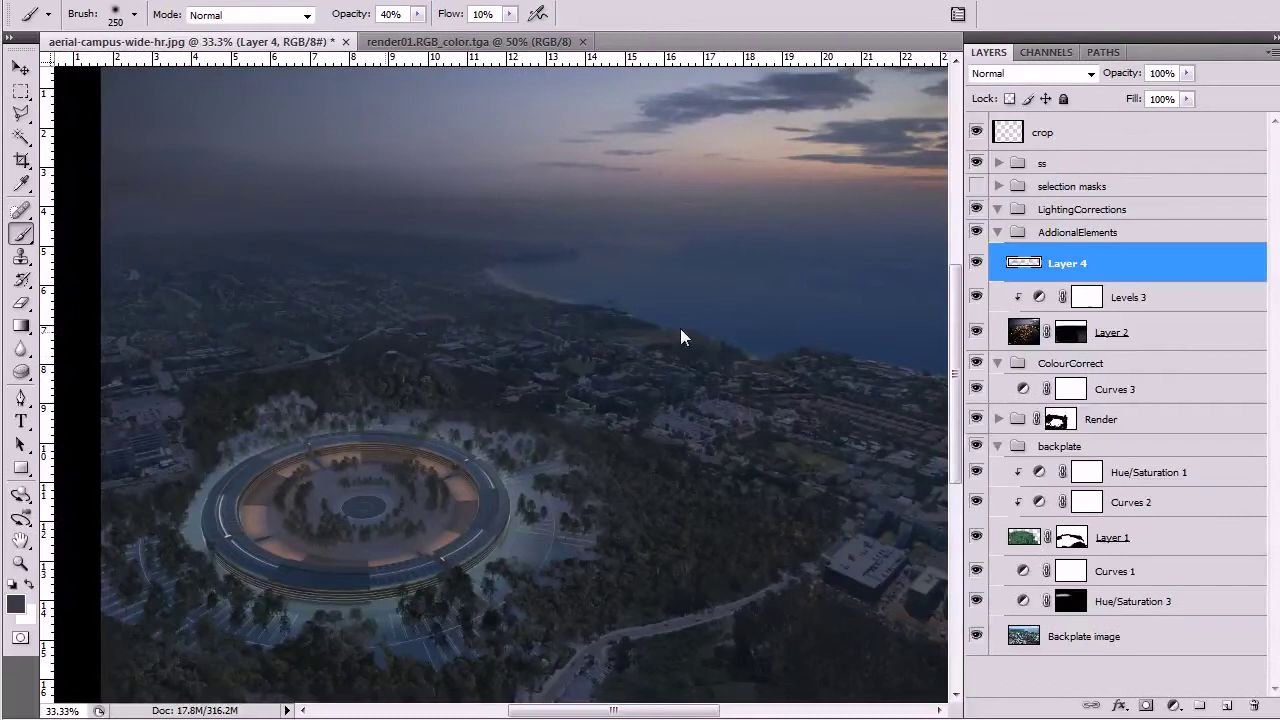
drag(837, 371, 628, 397)
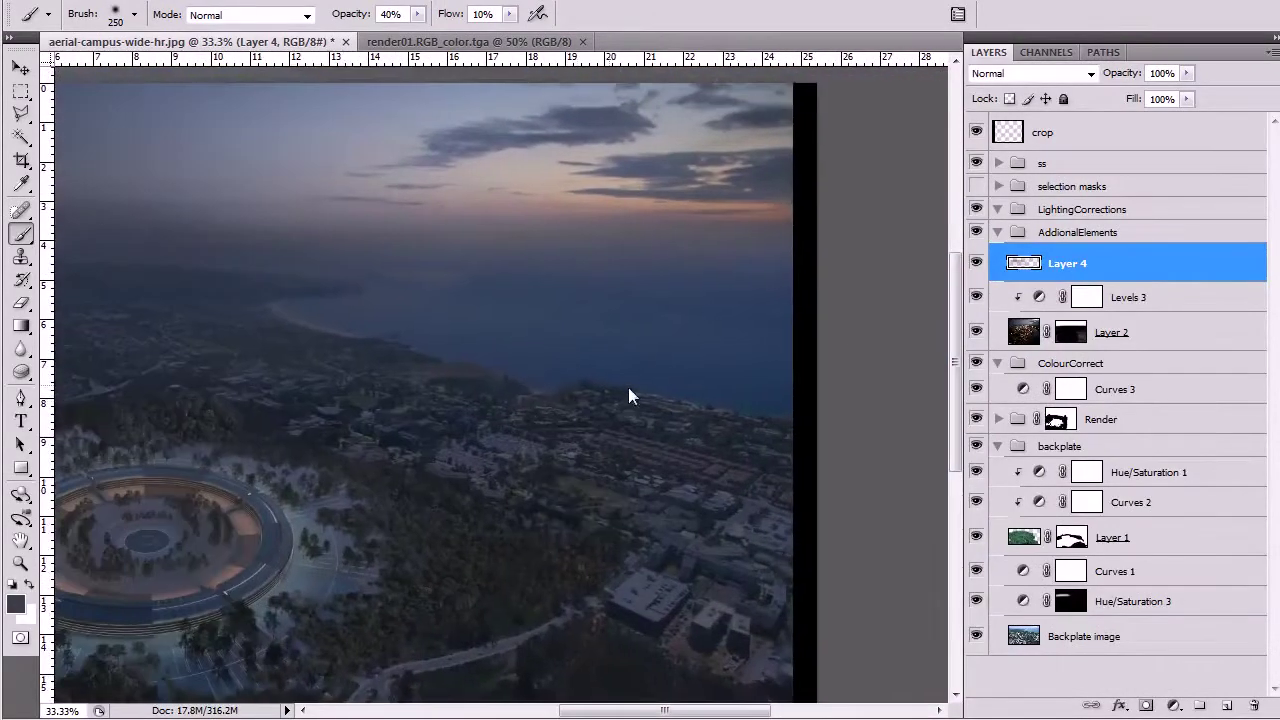
key(z)
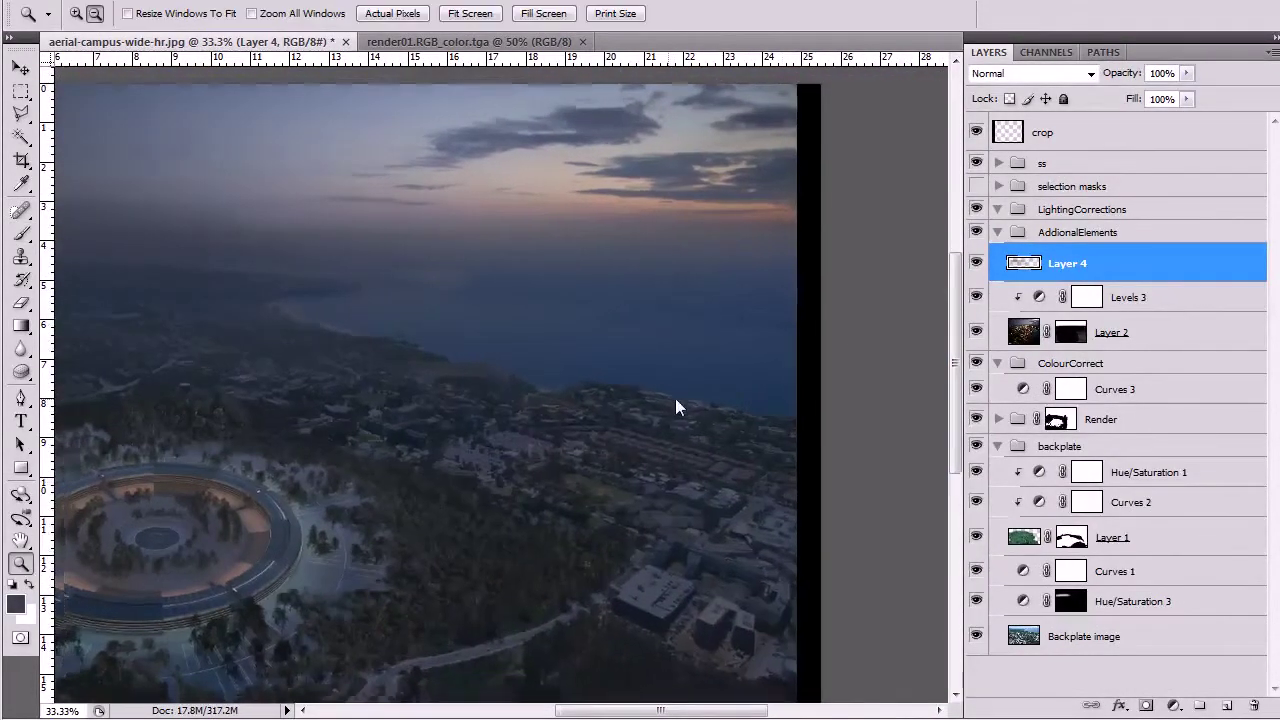
alt+click(675, 398)
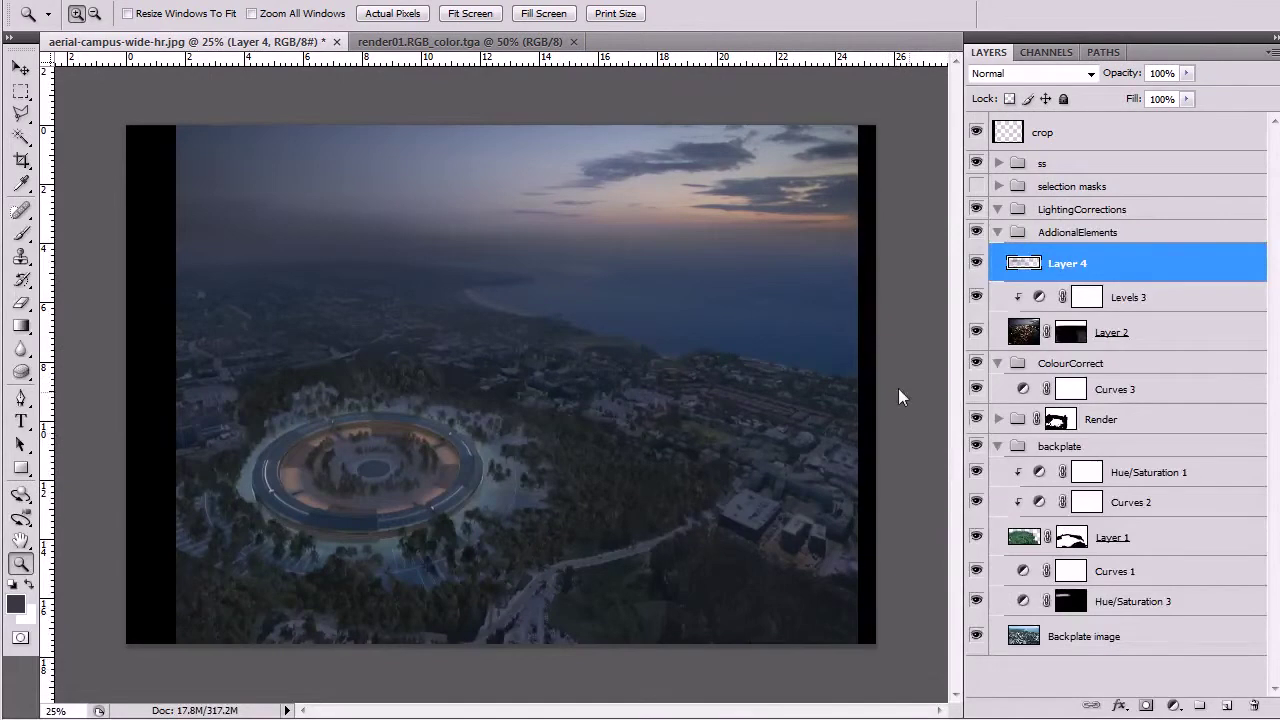
click(1131, 636)
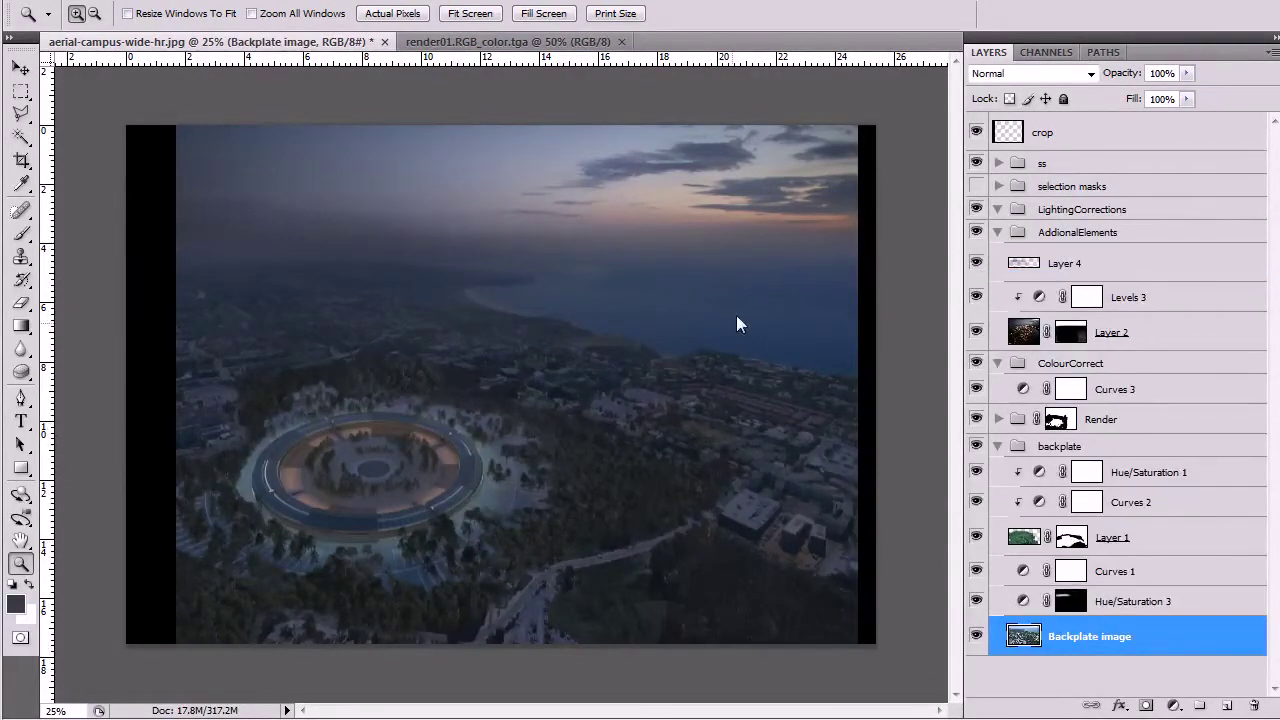
click(1094, 277)
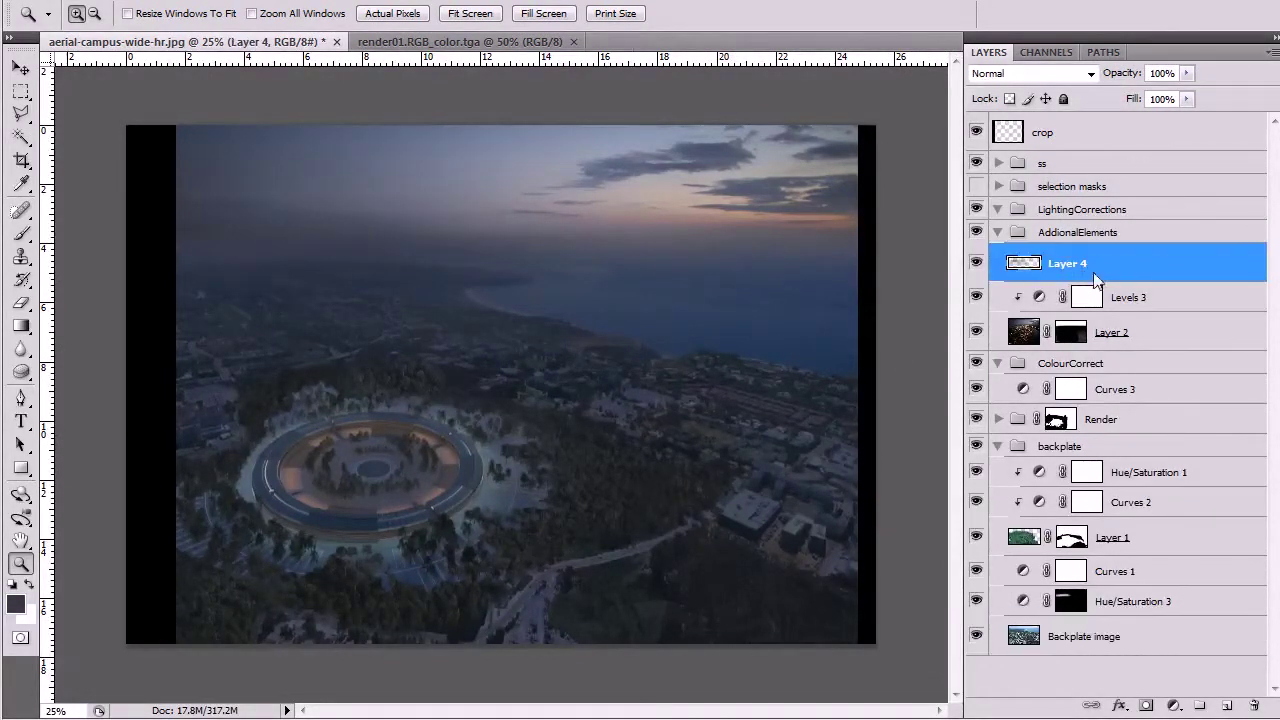
drag(648, 290, 763, 322)
alt+click(764, 323)
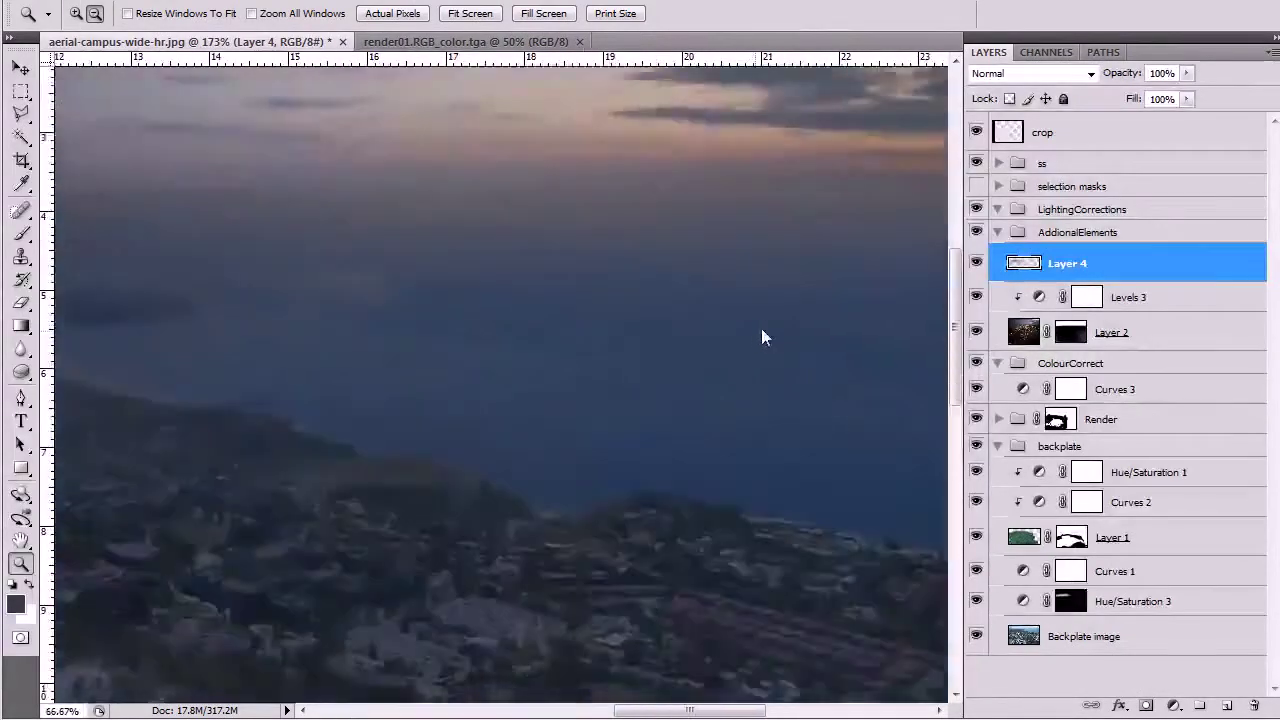
key(b)
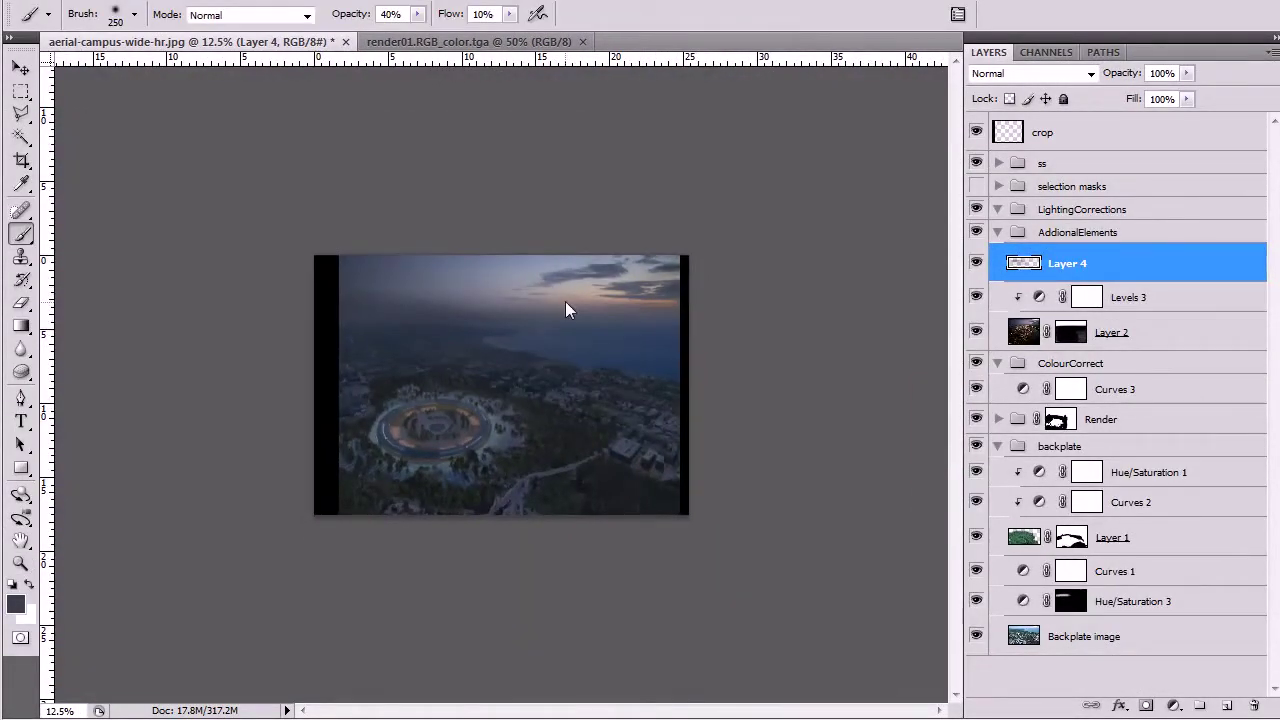
alt+click(588, 282)
drag(637, 335, 694, 338)
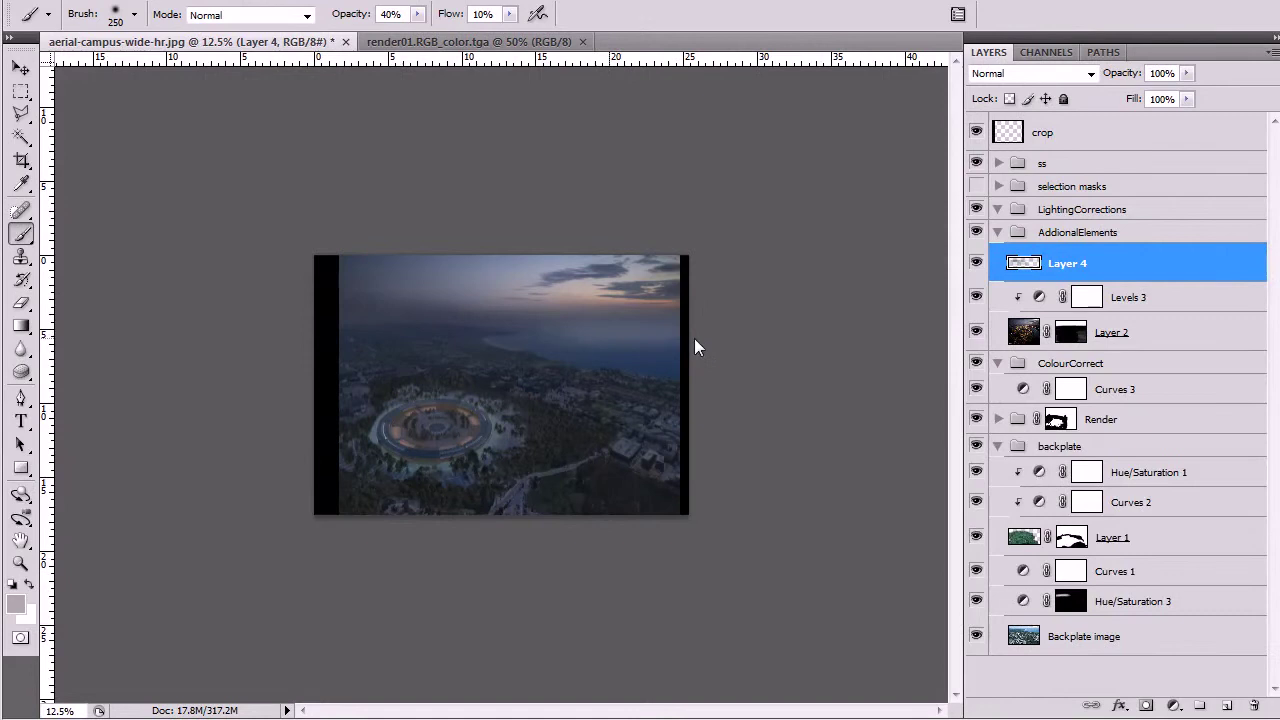
key(ctrl+z)
- Lower the brush opacity to 10% and paint haze over the sea and horizon on Layer 4 using sampled sky colours
key(1)
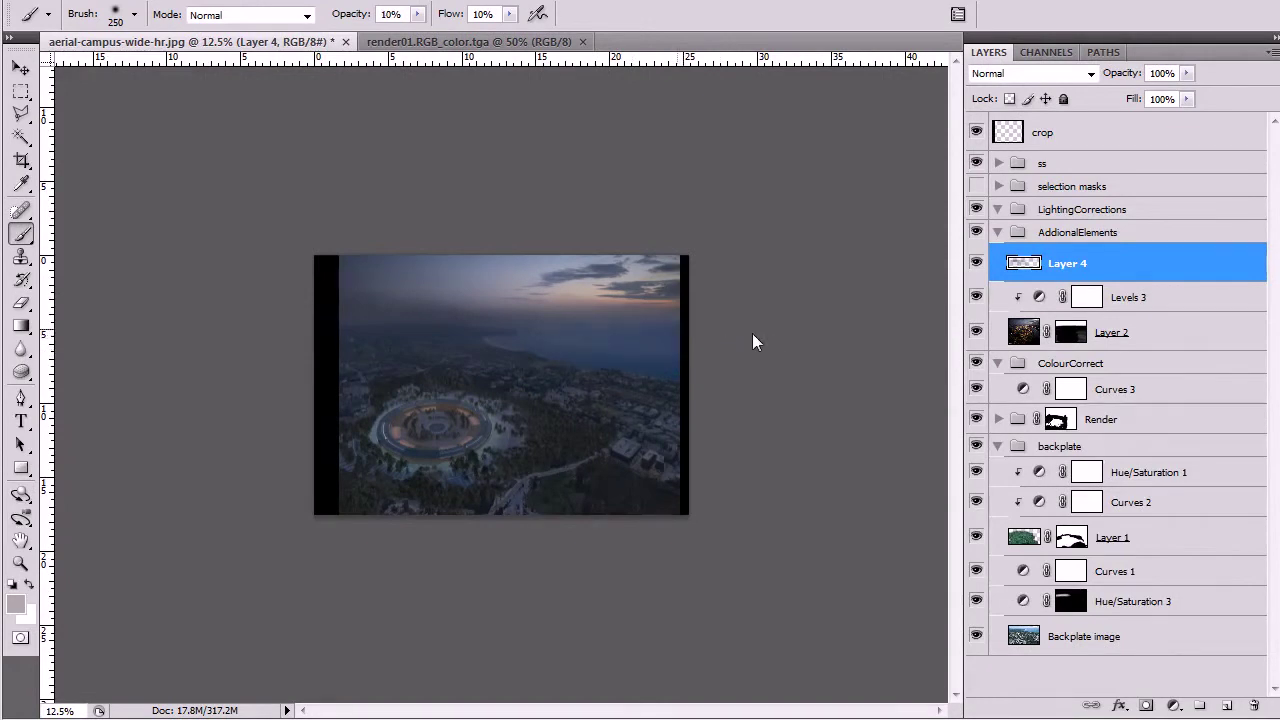
alt+click(645, 303)
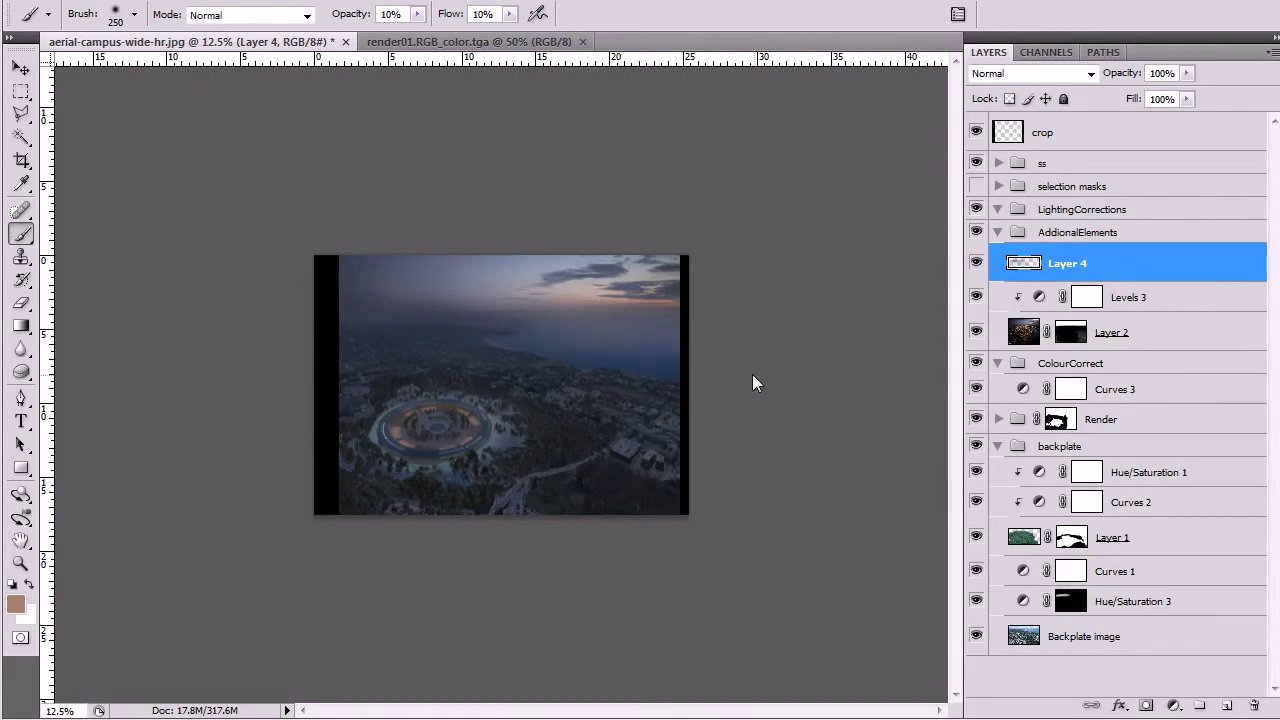
alt+click(560, 273)
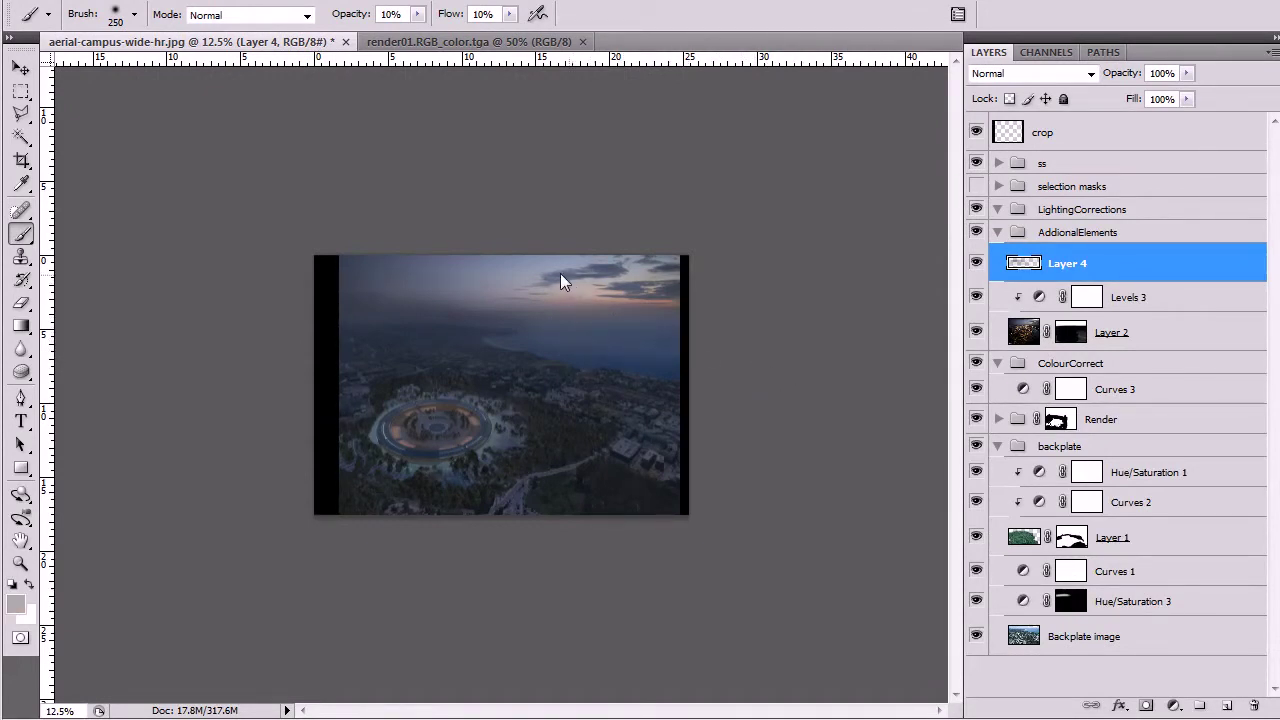
alt+click(535, 261)
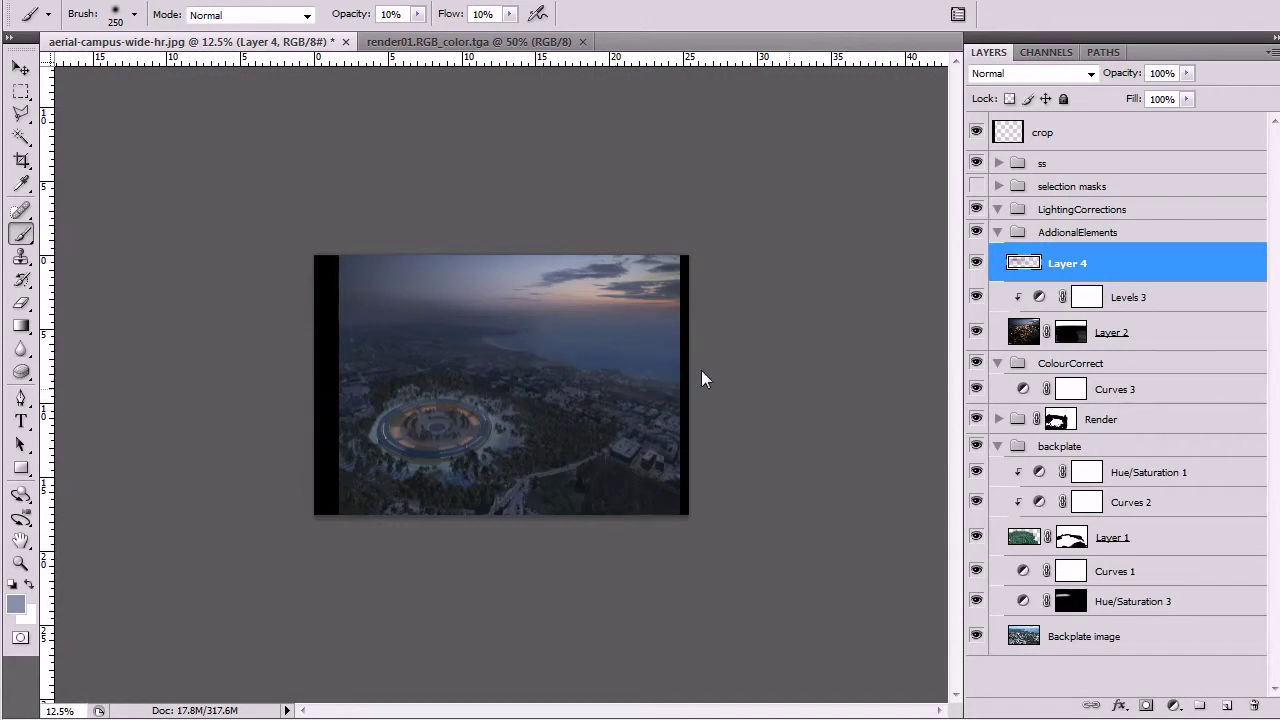
drag(655, 319, 420, 316)
- Enlarge the eraser to 300 and lightly erase the haze spilling over the shoreline on Layer 4 at 10% opacity
key(e)
mouse_move(646, 384)
mouse_down()
mouse_move(577, 362)
mouse_move(734, 373)
mouse_move(573, 351)
mouse_move(660, 385)
mouse_up()
key(ctrl+z)
key(bracketright)
key(bracketright)
key(bracketright)
key(bracketright)
key(bracketright)
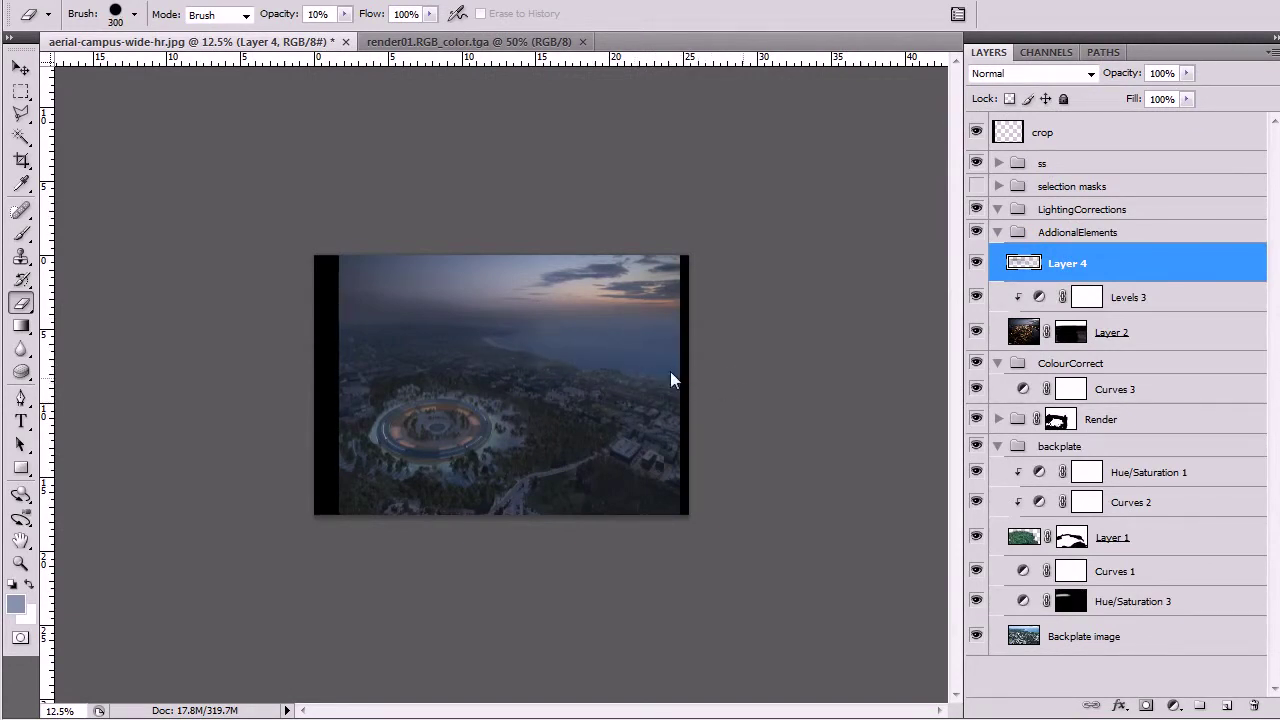
key(z)
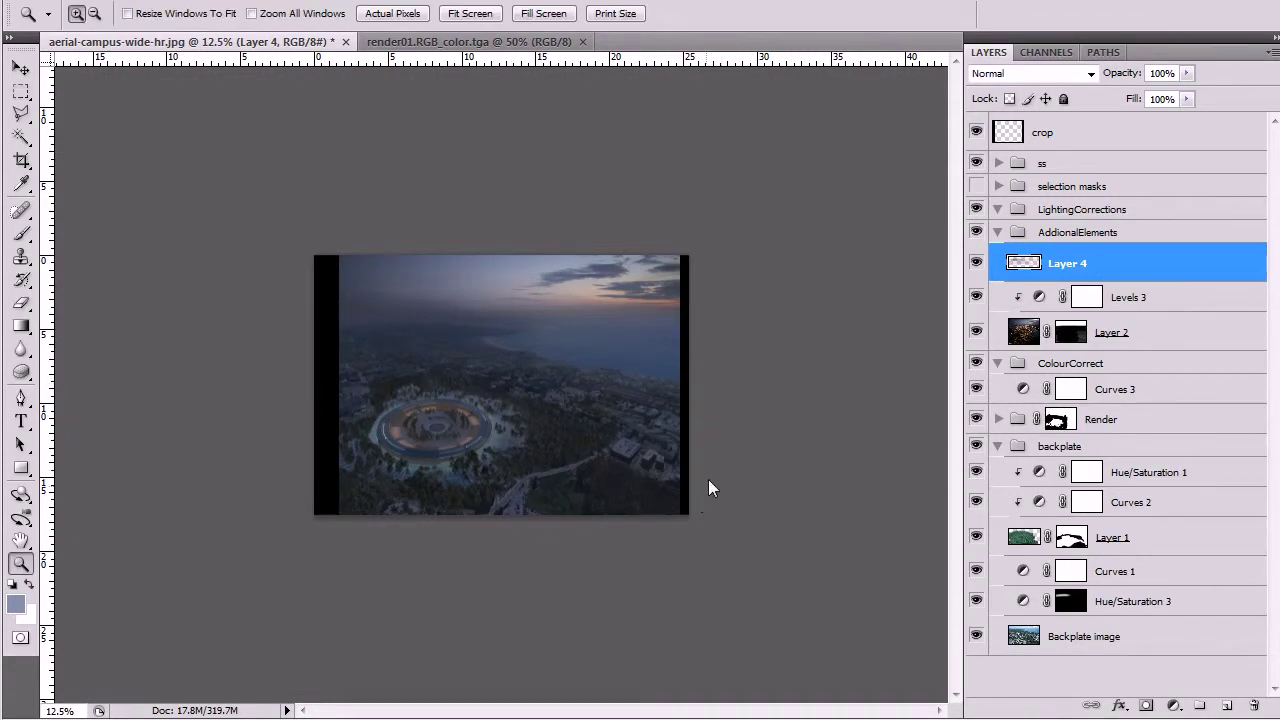
- Compare the scene with and without the Layer 4 haze and look over the layers in the ss group
click(722, 480)
click(722, 477)
click(728, 488)
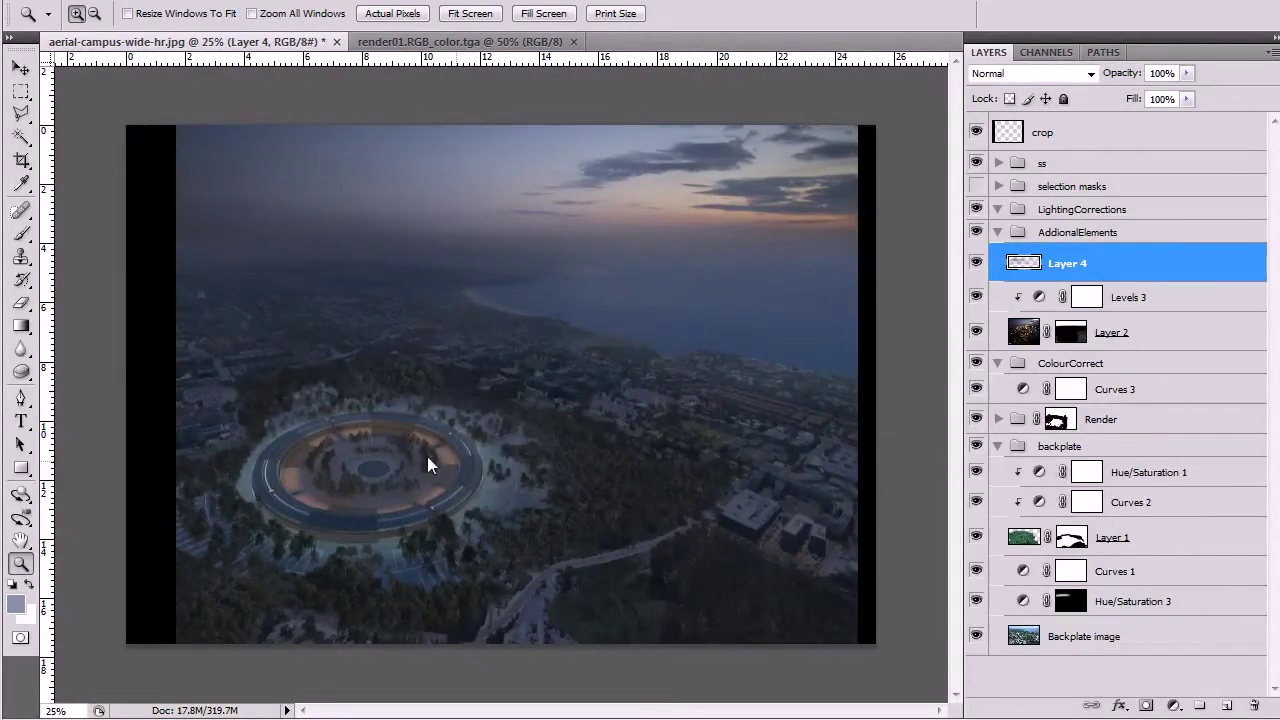
click(976, 262)
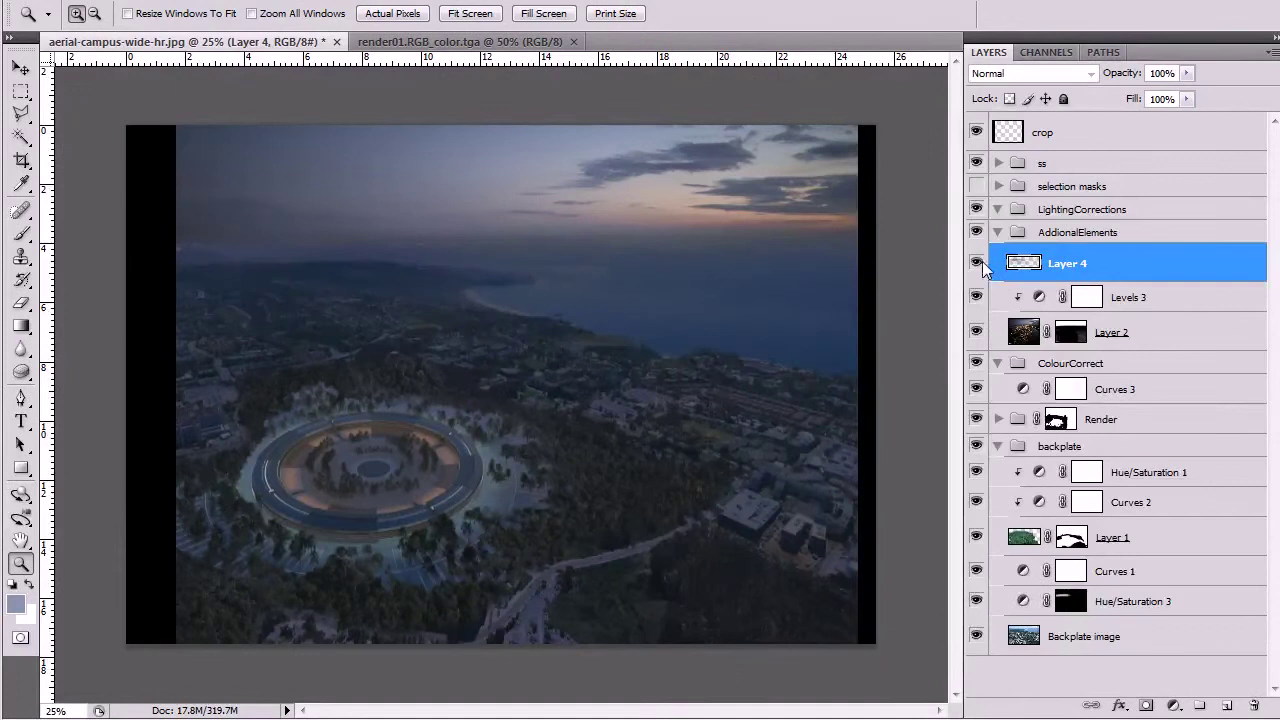
click(976, 262)
alt+click(668, 403)
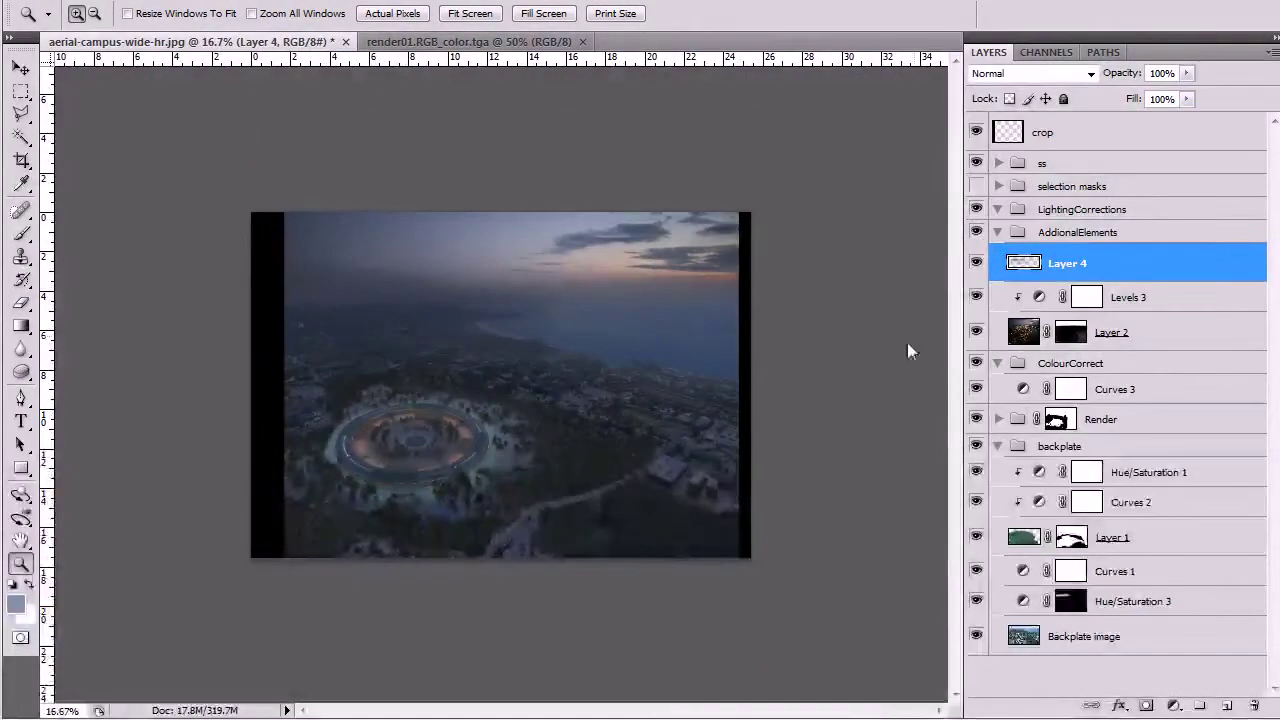
click(748, 430)
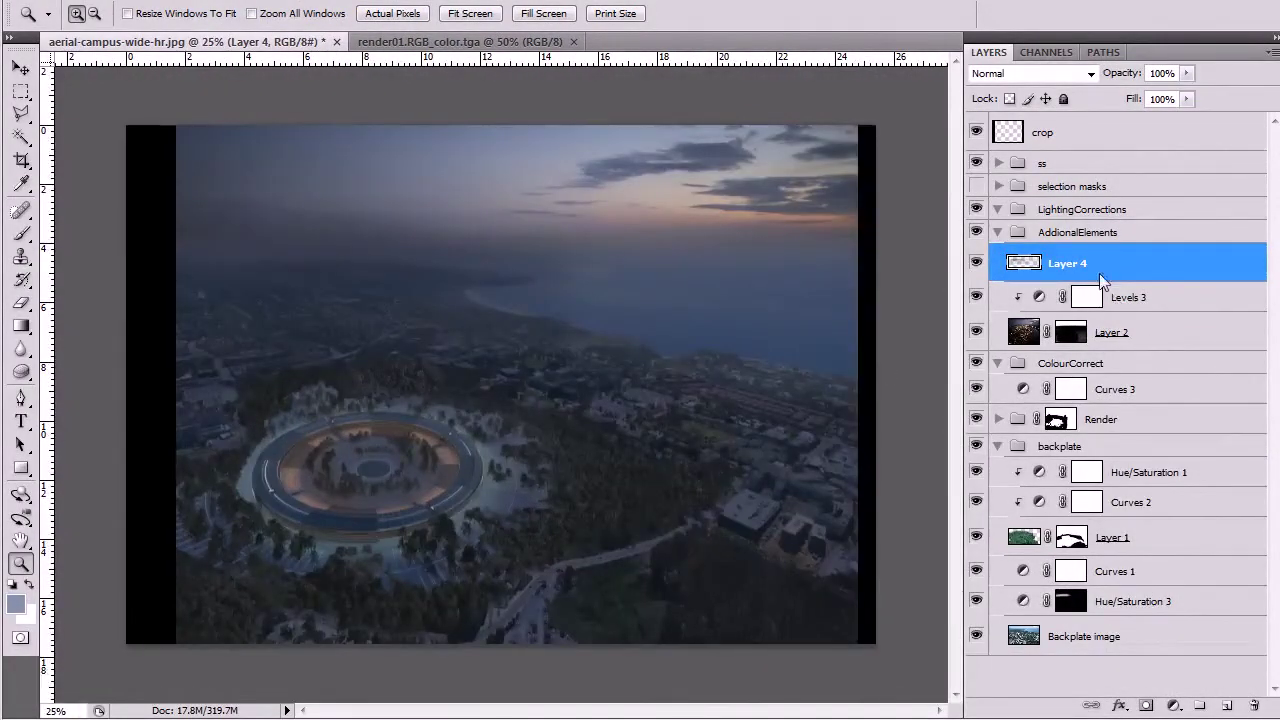
click(998, 163)
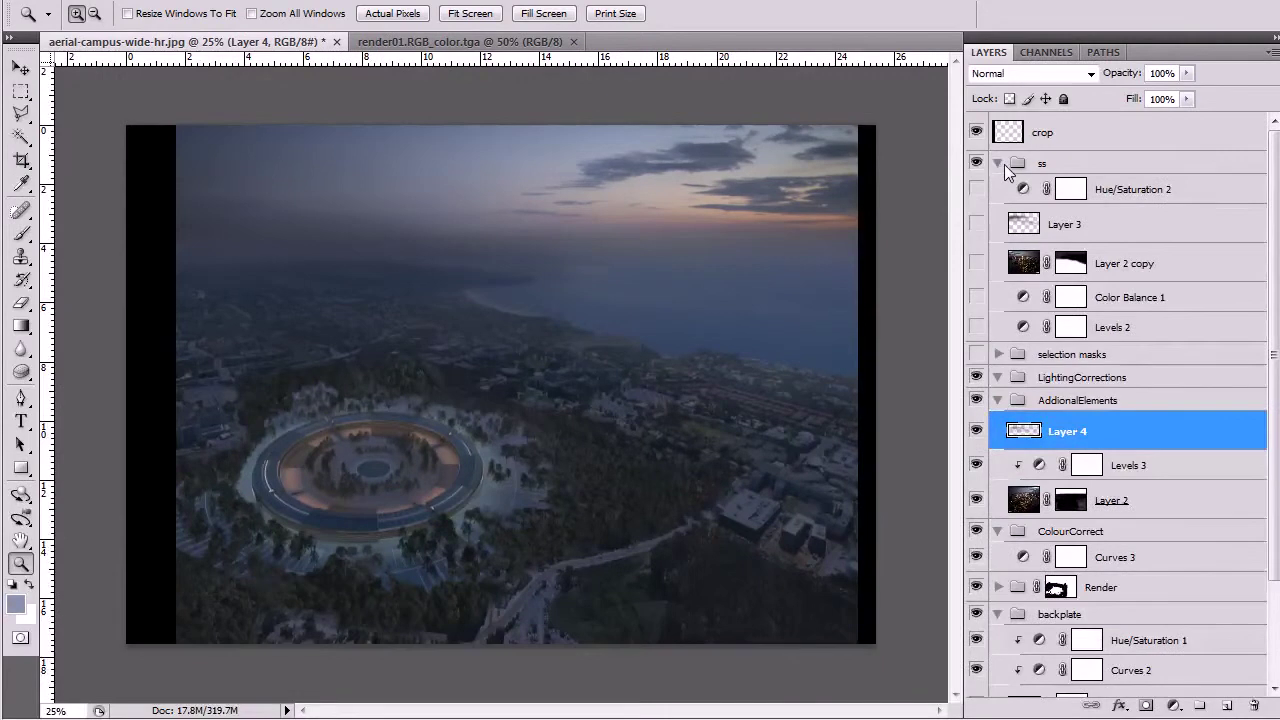
click(999, 164)
- Duplicate Layer 2 above Layer 4 and delete the copy's mask without applying it
click(1114, 332)
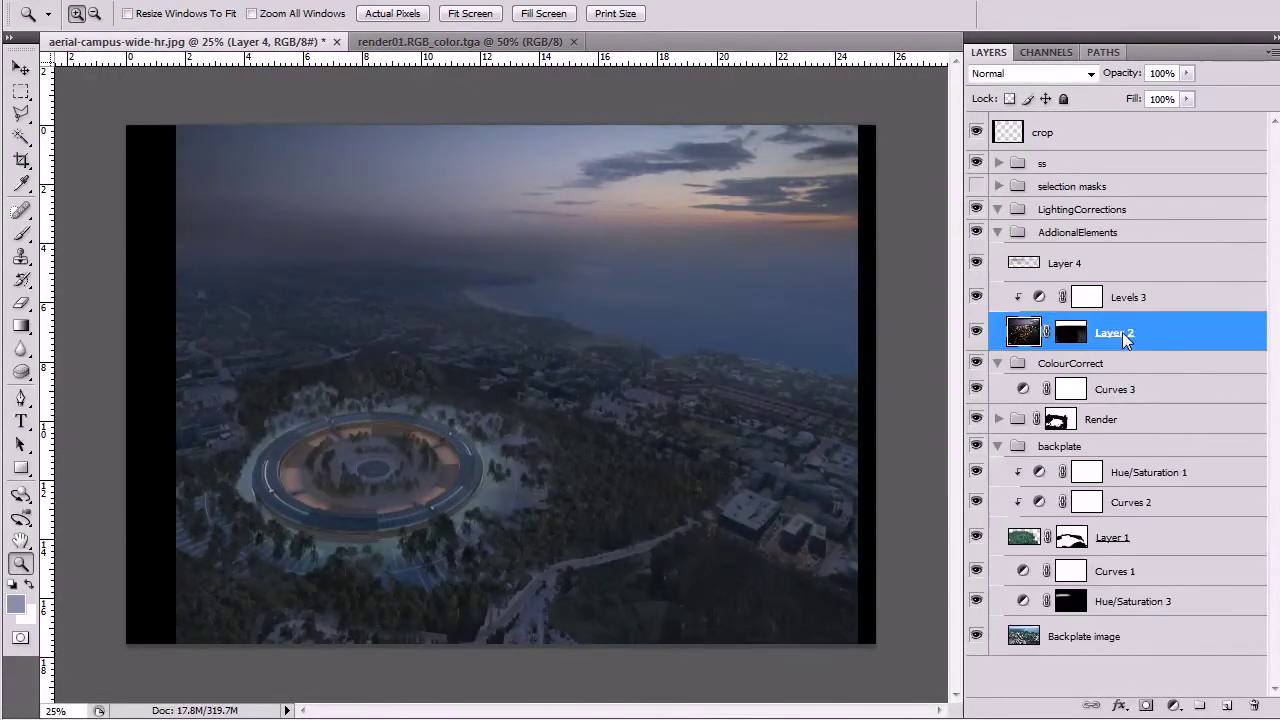
key(alt)
drag(1113, 336, 1255, 704)
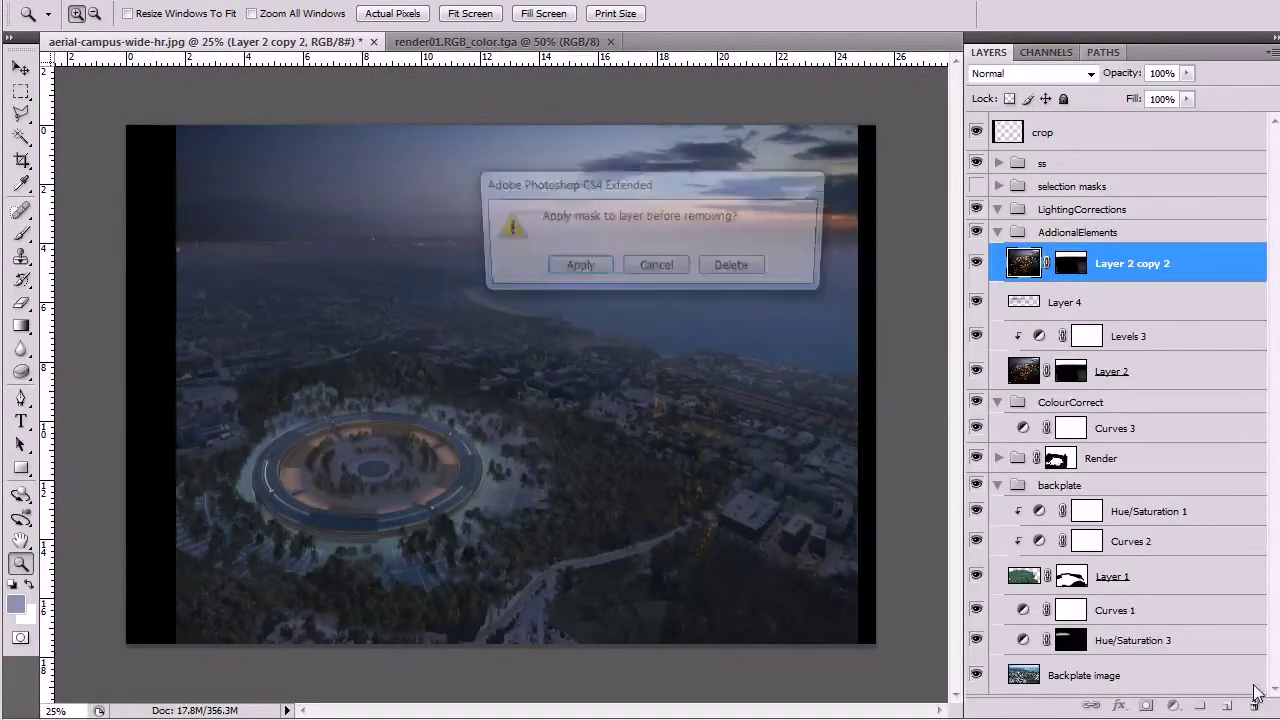
click(731, 265)
- Set Layer 2 copy 2 to Screen blending and lower its fill to 48%
click(1056, 75)
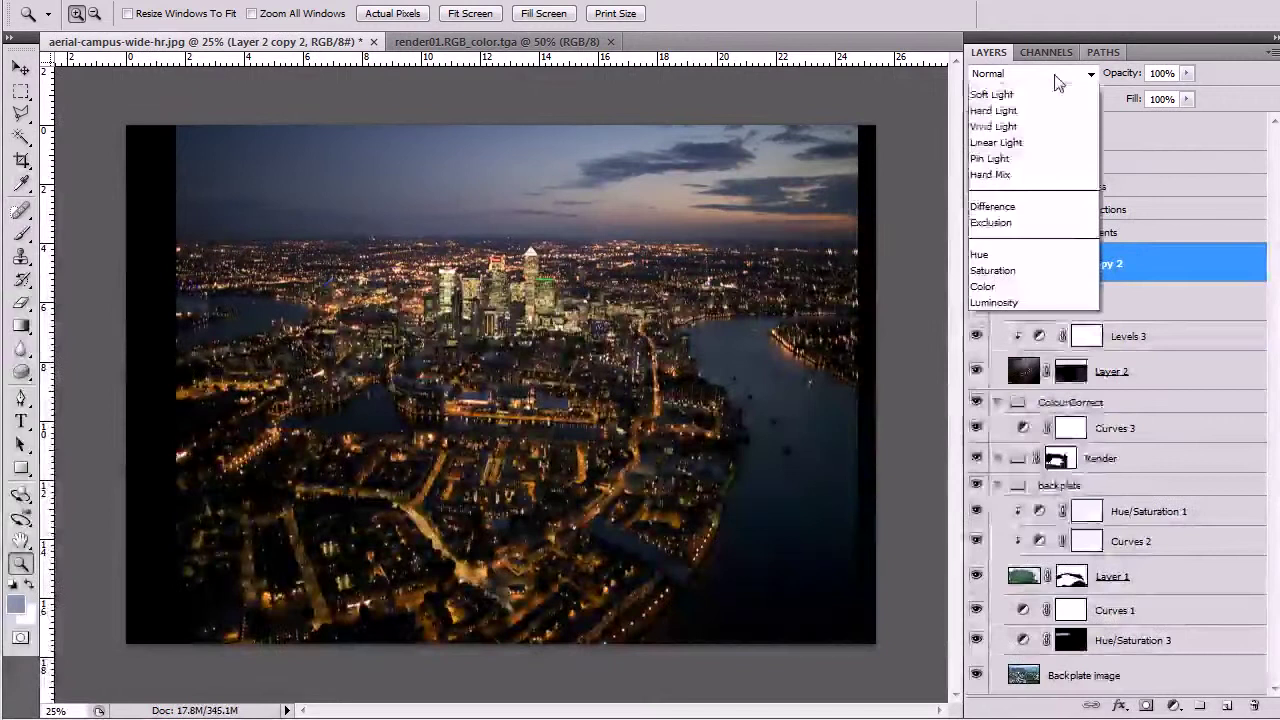
click(1058, 254)
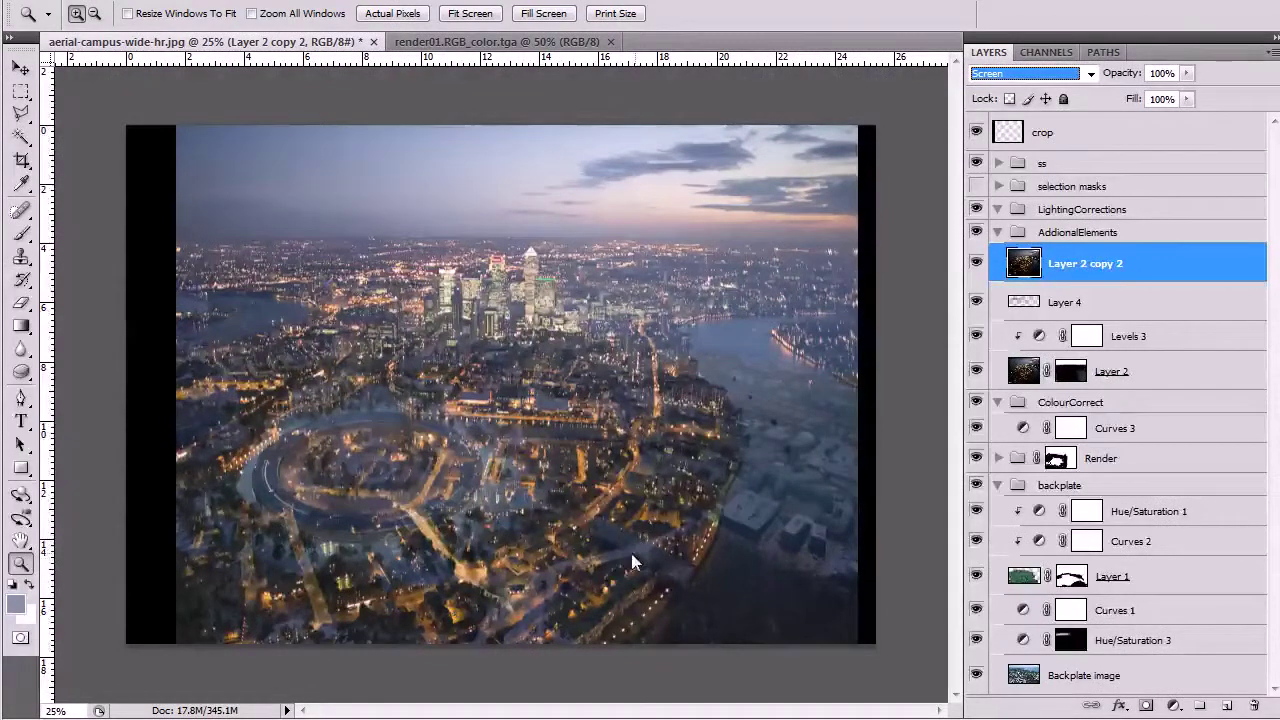
drag(479, 547, 604, 505)
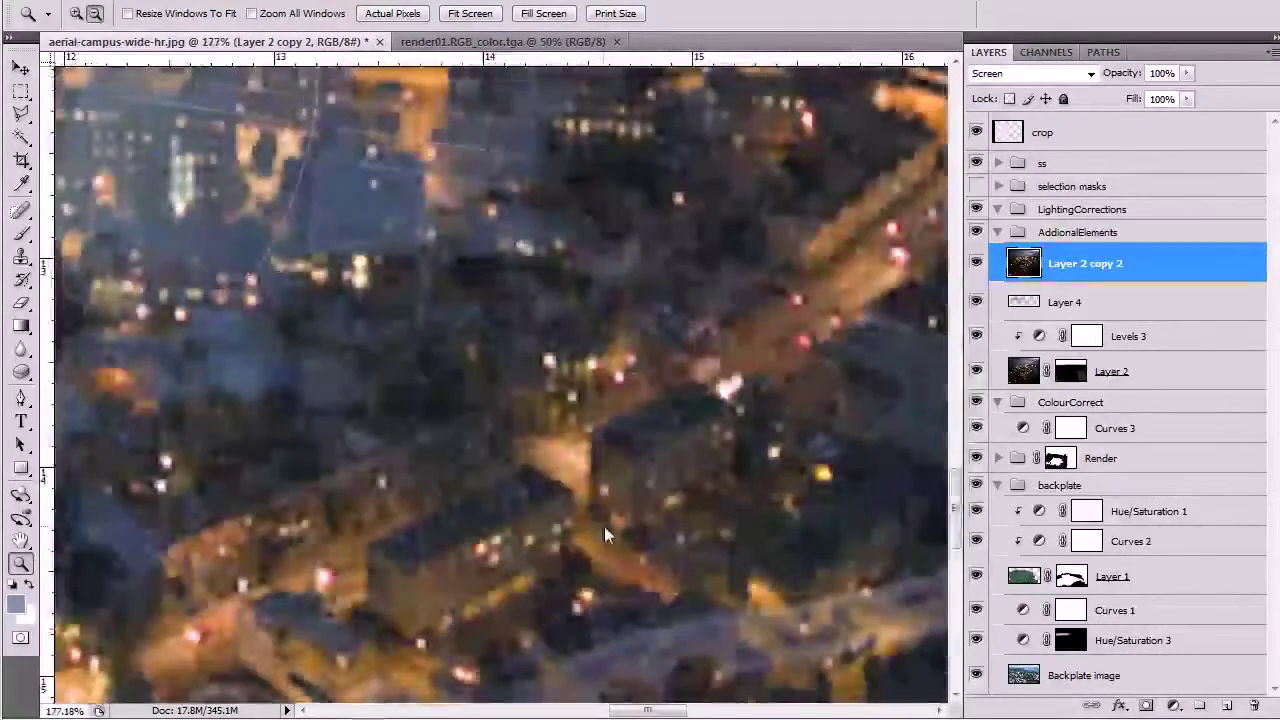
alt+click(604, 526)
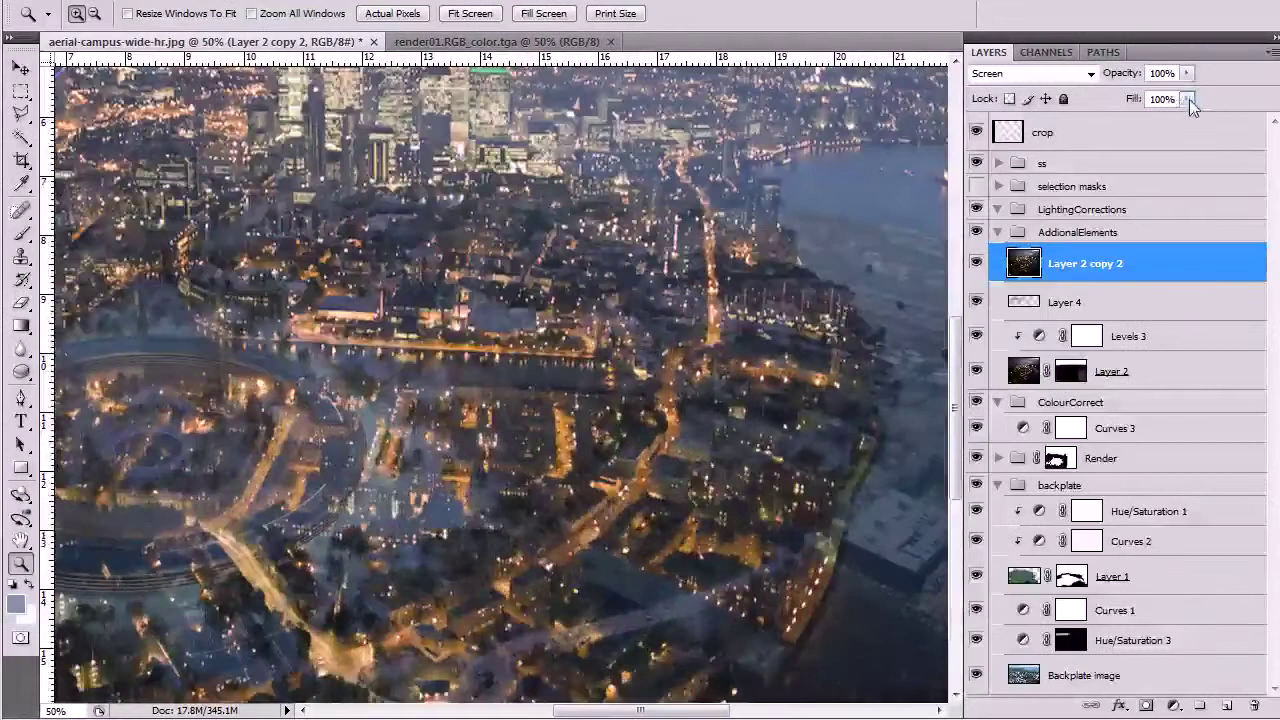
drag(1190, 107, 1136, 118)
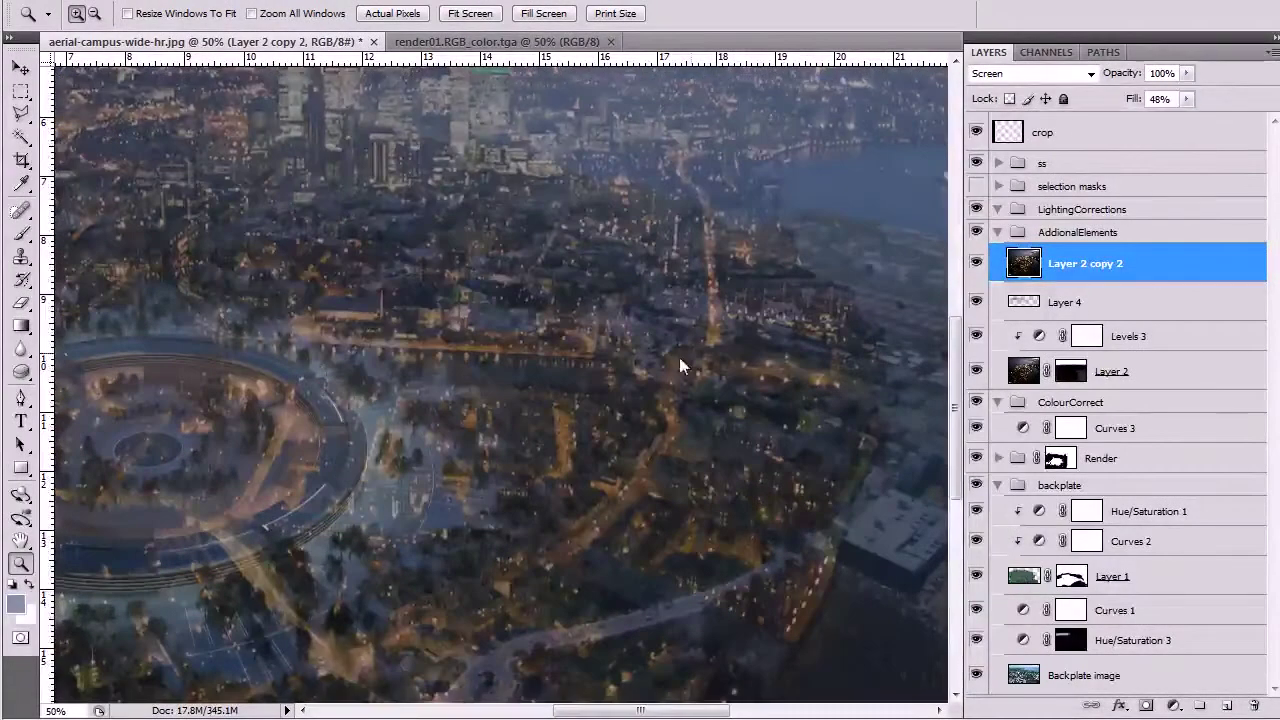
alt+click(605, 383)
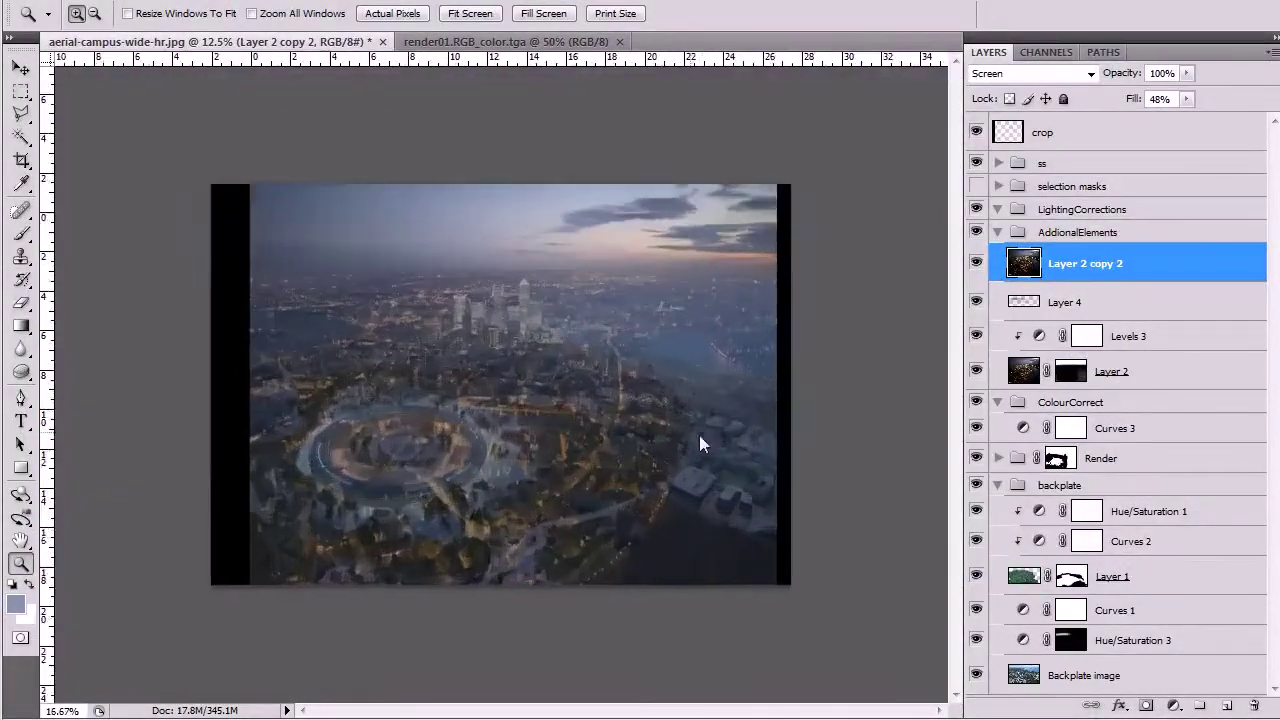
click(699, 435)
- Add a mask to Layer 2 copy 2 and hide the sky and sea areas with black filled rectangles
click(1147, 705)
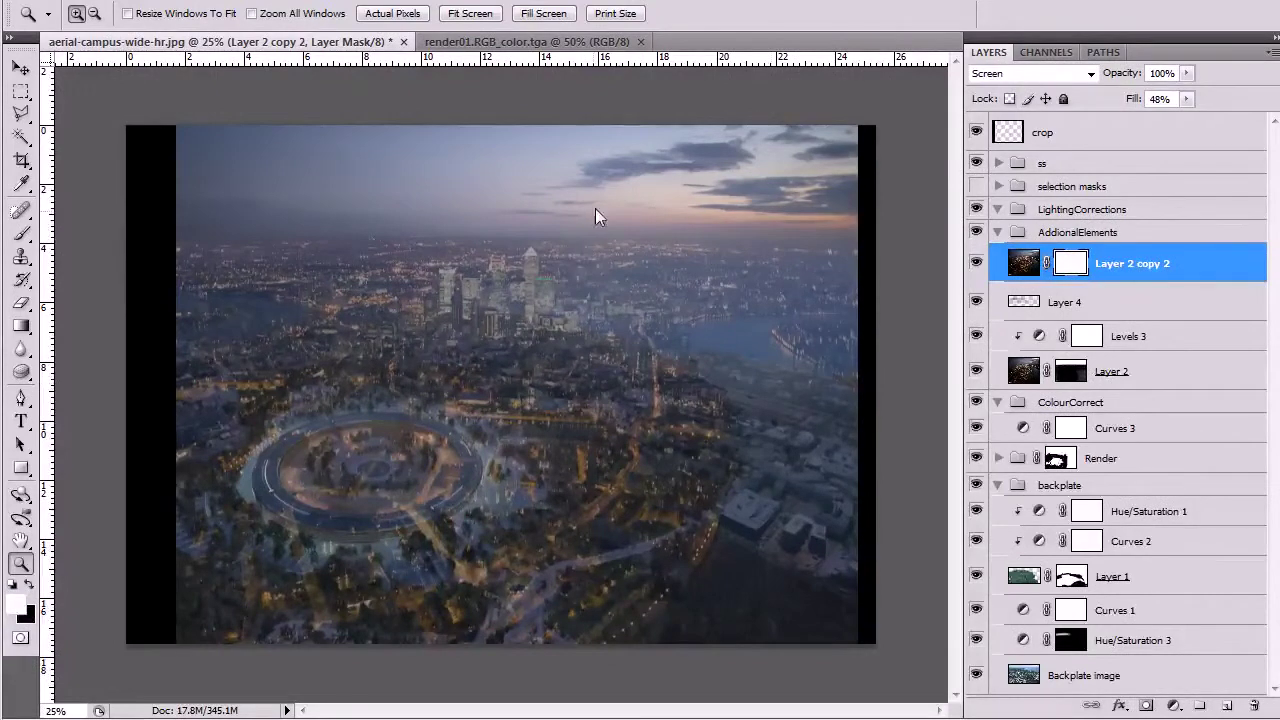
key(b)
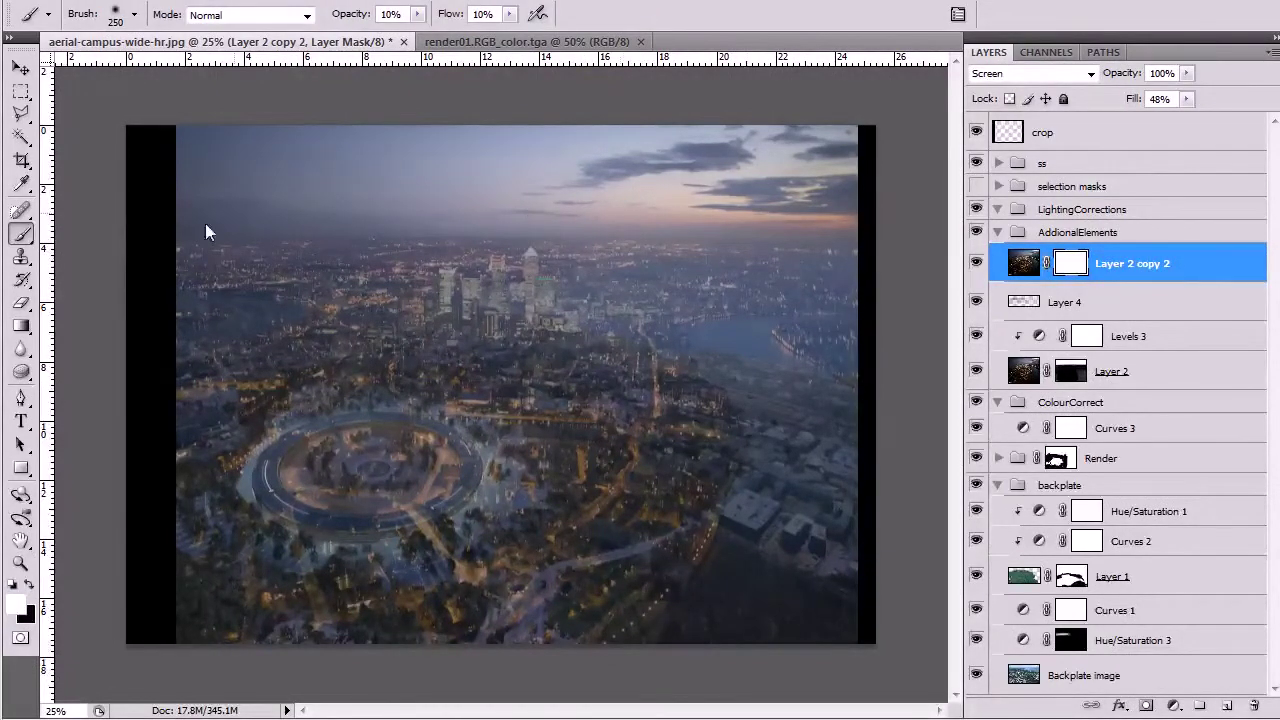
key(c)
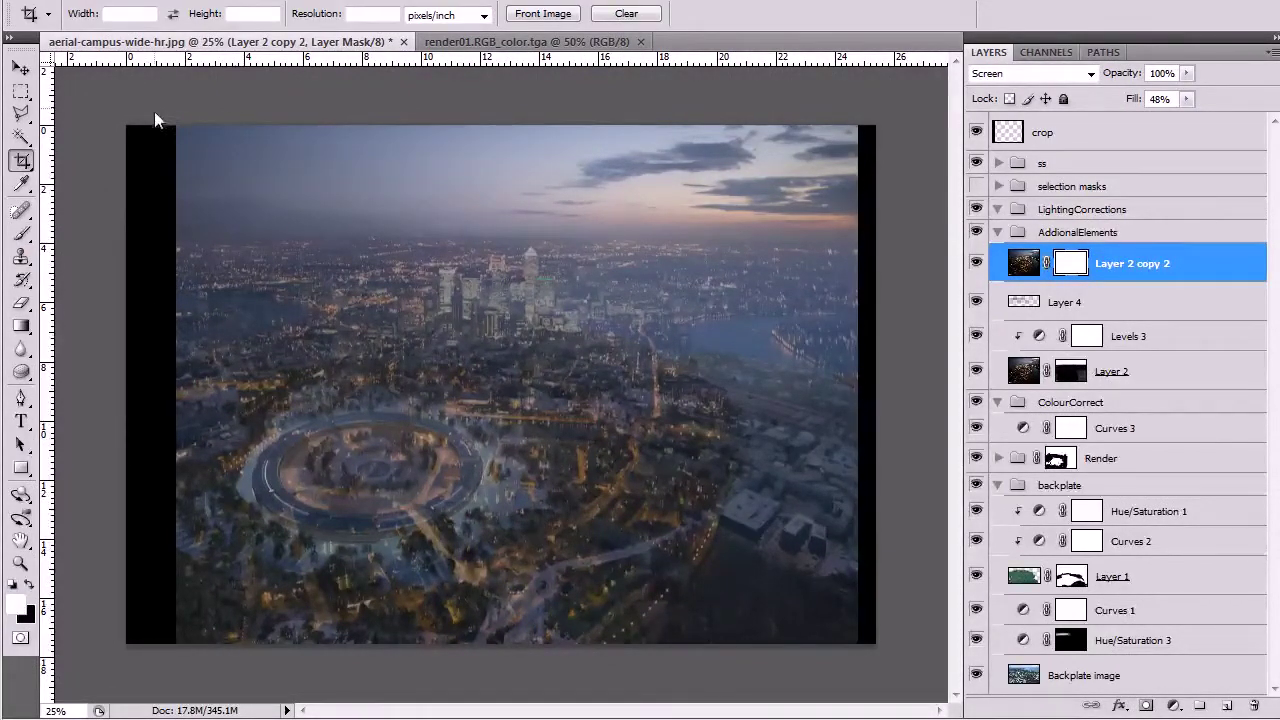
key(u)
key(x)
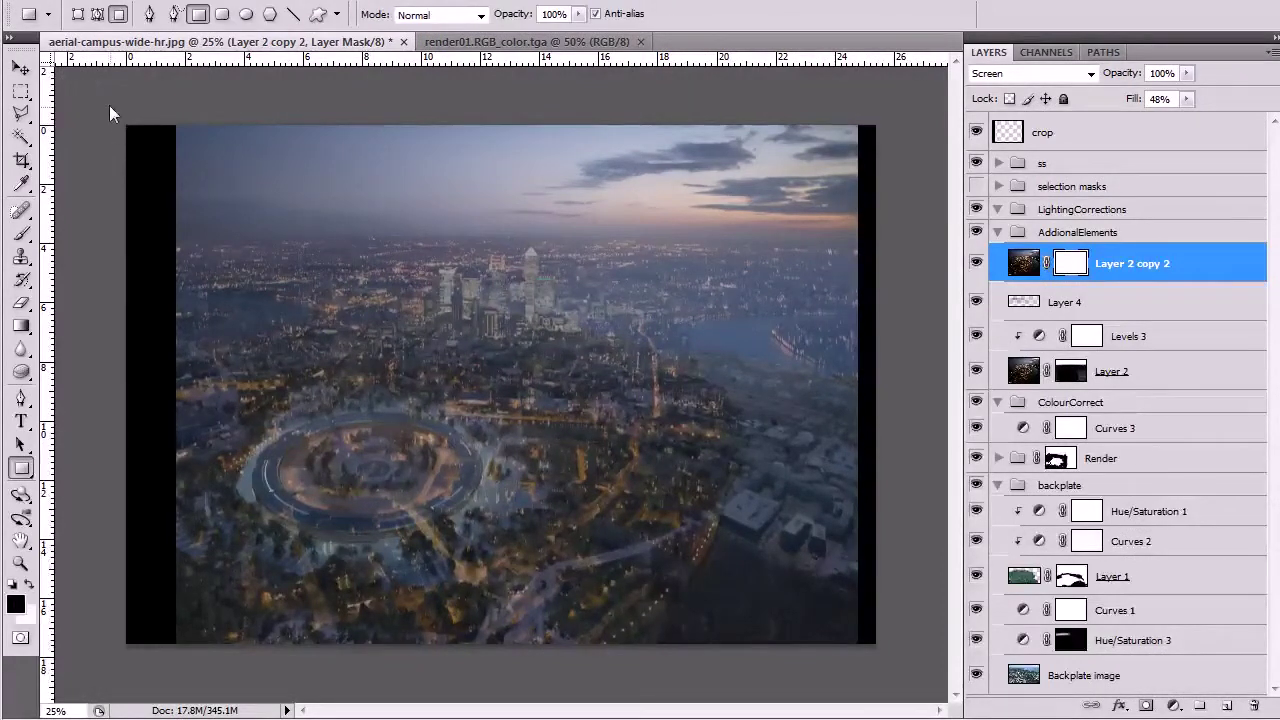
drag(109, 82, 880, 264)
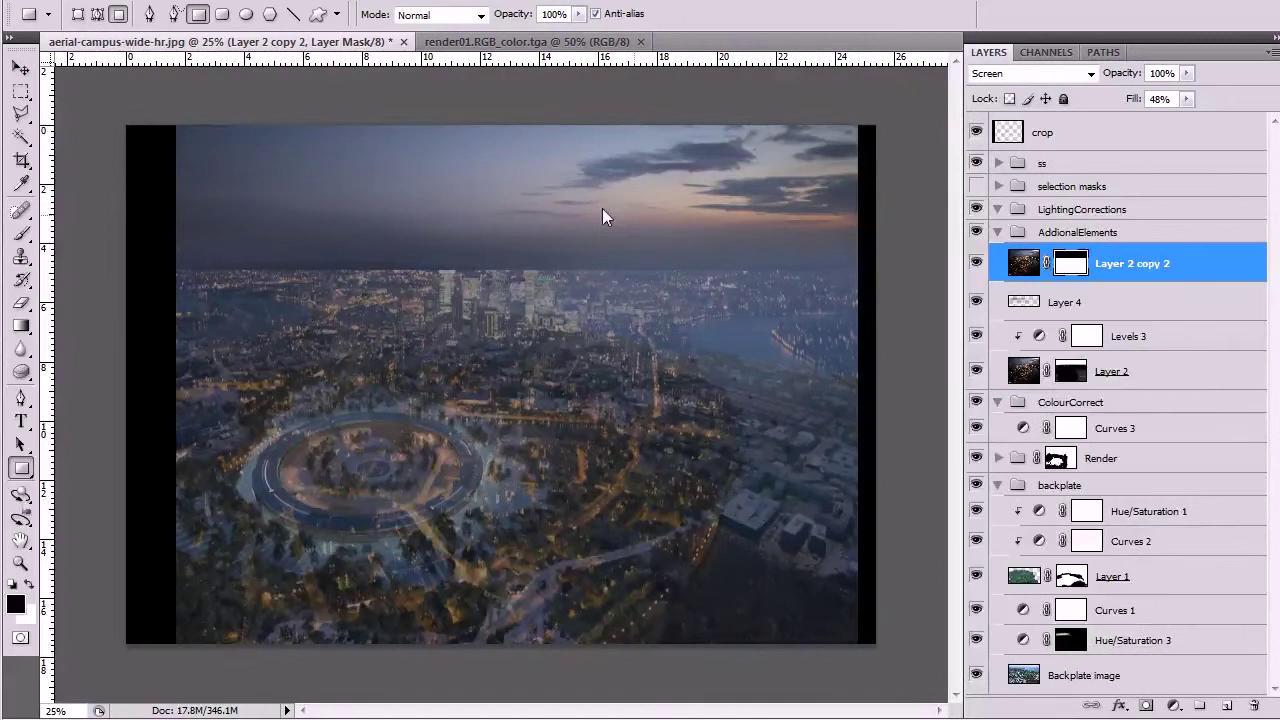
drag(527, 208, 910, 331)
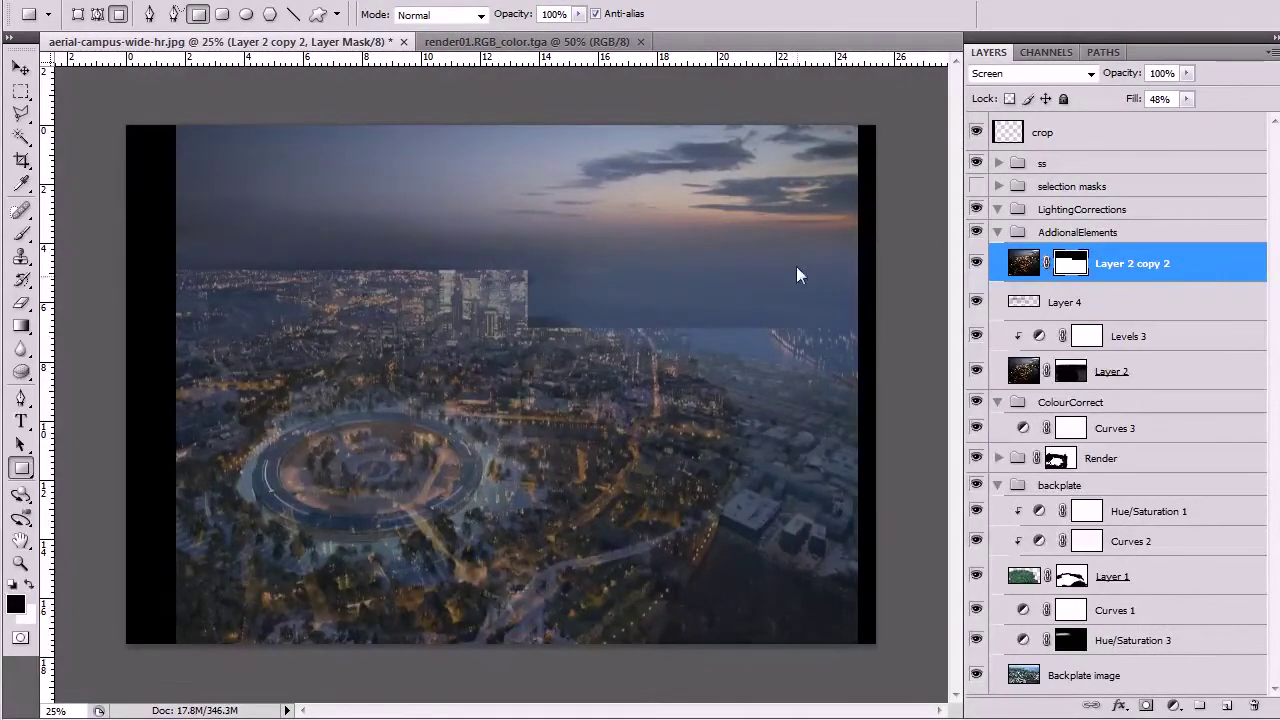
- Paint black on the Layer 2 copy 2 mask along the coastline and horizon at 90% opacity and 100% flow
key(b)
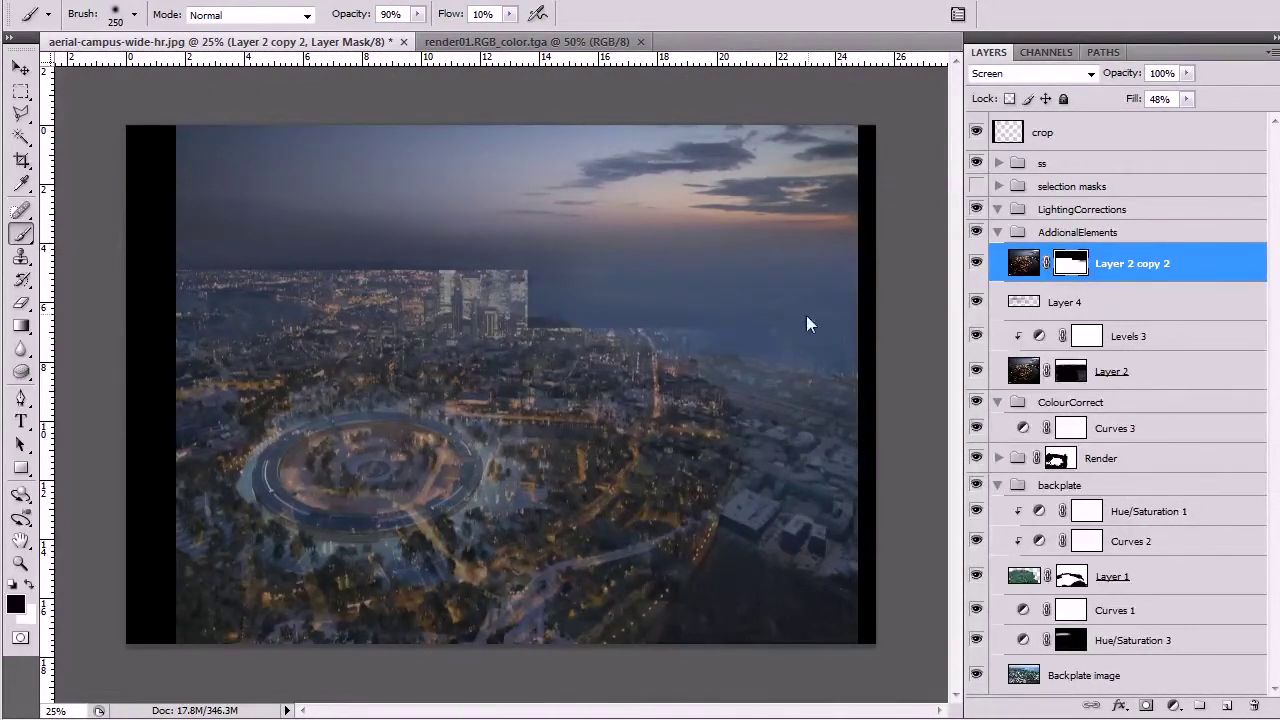
key(shift+0)
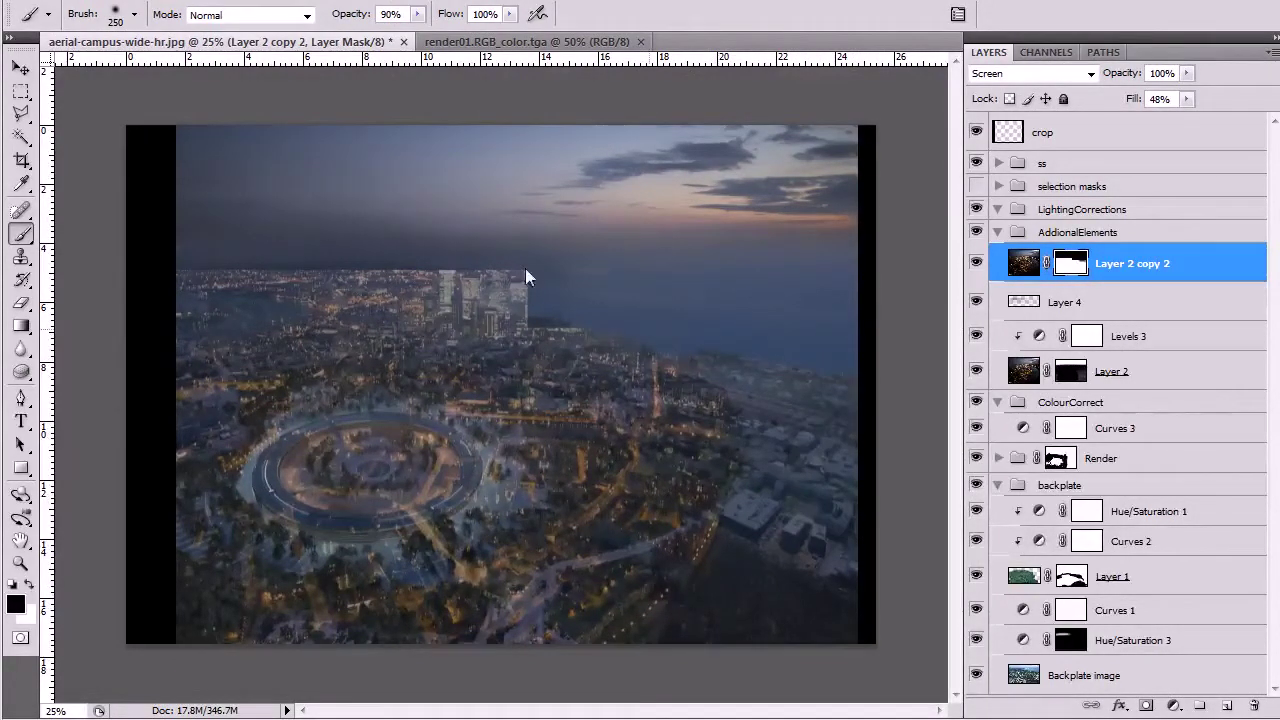
mouse_move(525, 268)
mouse_down()
mouse_move(490, 281)
mouse_move(615, 311)
mouse_move(580, 321)
mouse_move(622, 321)
mouse_move(448, 293)
mouse_move(231, 283)
mouse_up()
key(x)
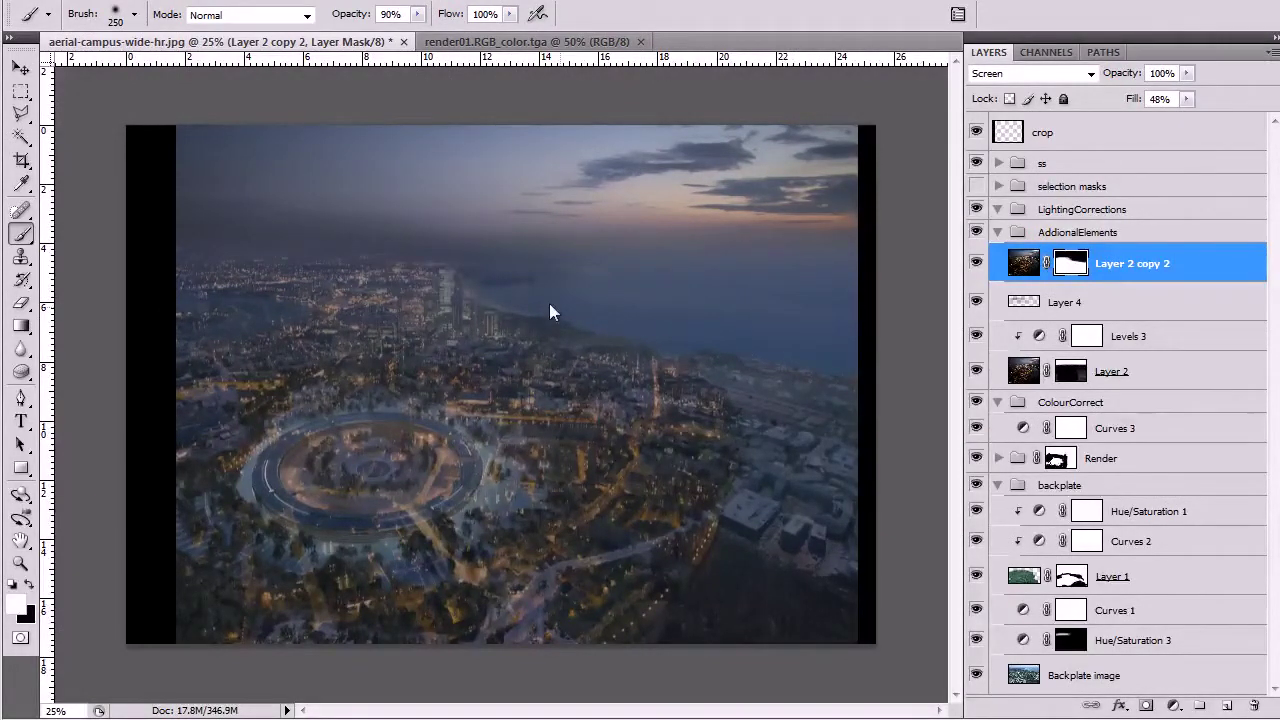
drag(549, 304, 859, 344)
key(ctrl+z)
key(x)
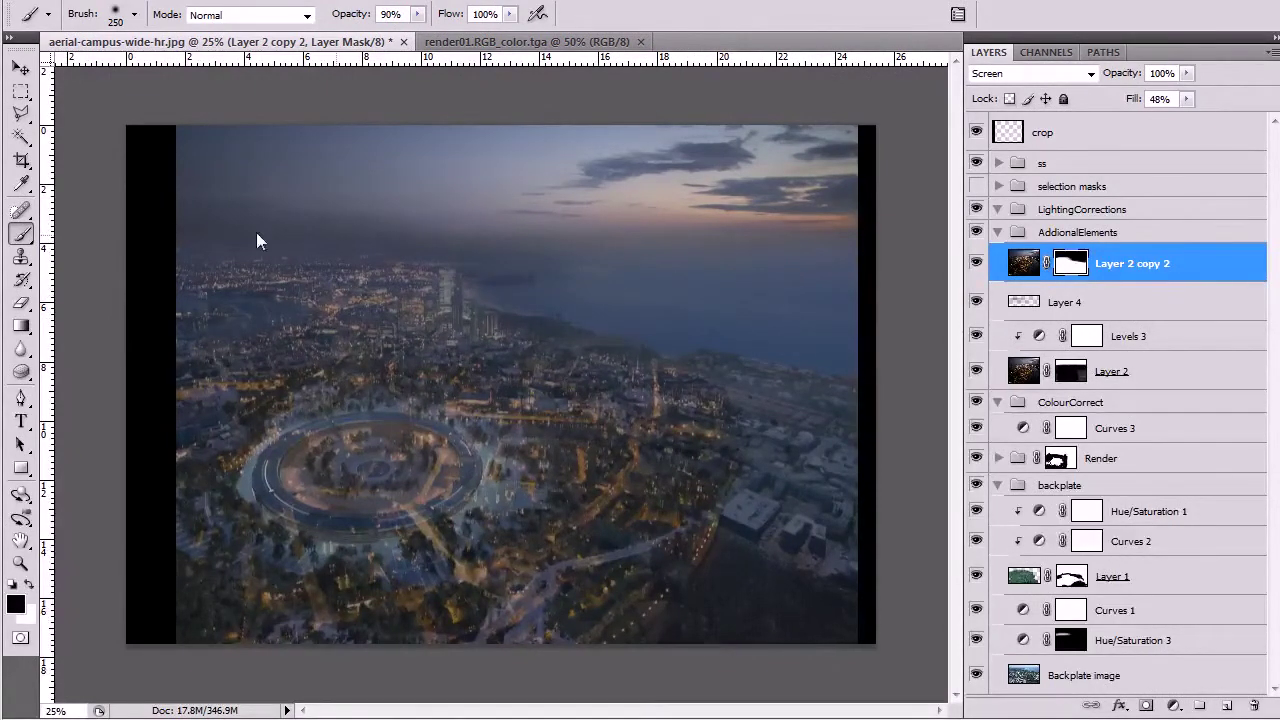
- Reduce the brush to 125 and 40% opacity and paint white on the Layer 2 copy 2 mask near the horizon
key(x)
key(bracketleft)
key(bracketleft)
key(bracketleft)
key(bracketleft)
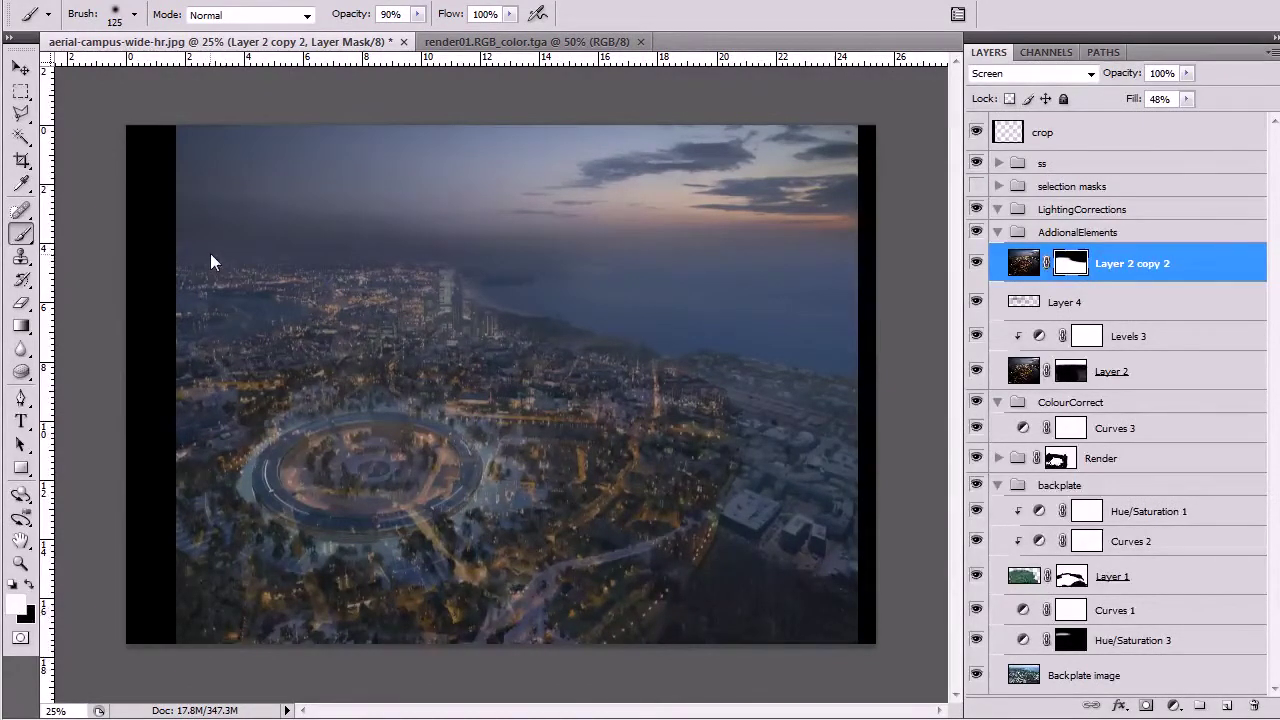
key(4)
drag(699, 251, 718, 289)
- Add a Levels adjustment clipped to Layer 2 copy 2 and darken its shadows so mainly the city lights remain
click(1174, 705)
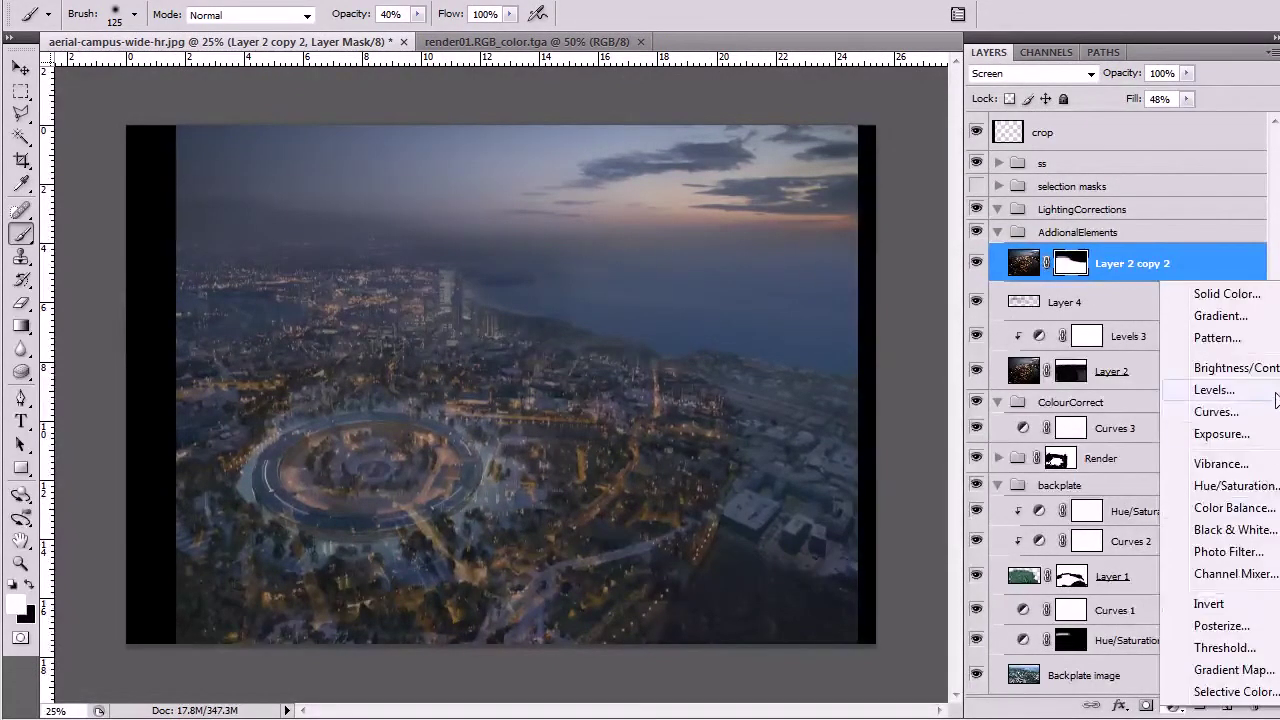
click(1275, 395)
alt+click(1137, 274)
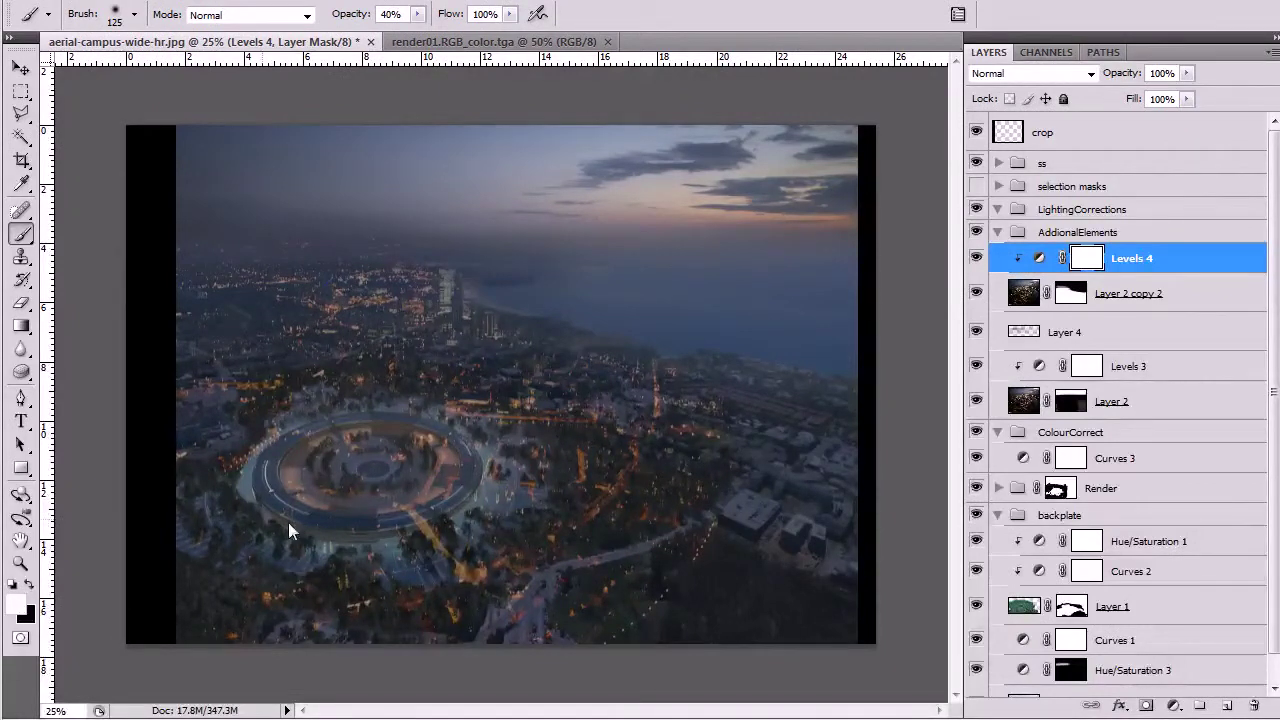
- Unlink Layer 2 copy 2 from its mask and try shifting the city lights image over the campus scene
key(v)
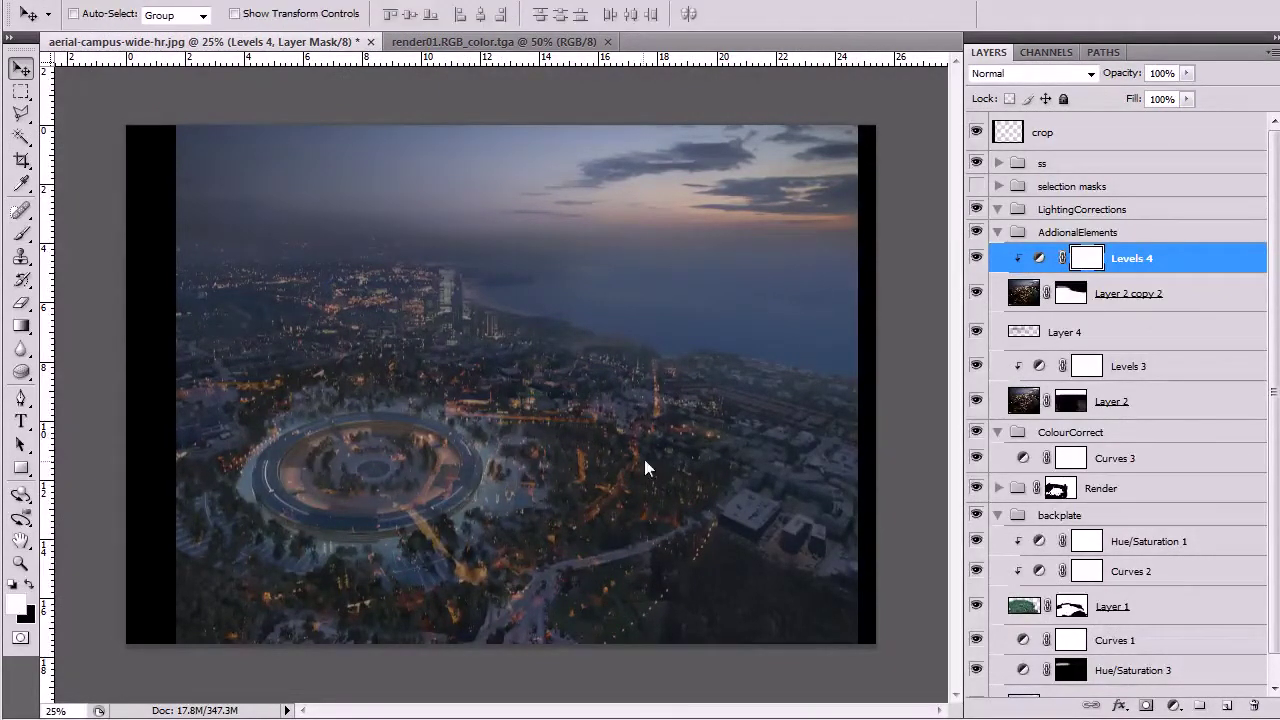
click(1079, 306)
drag(529, 523, 598, 532)
key(ctrl+z)
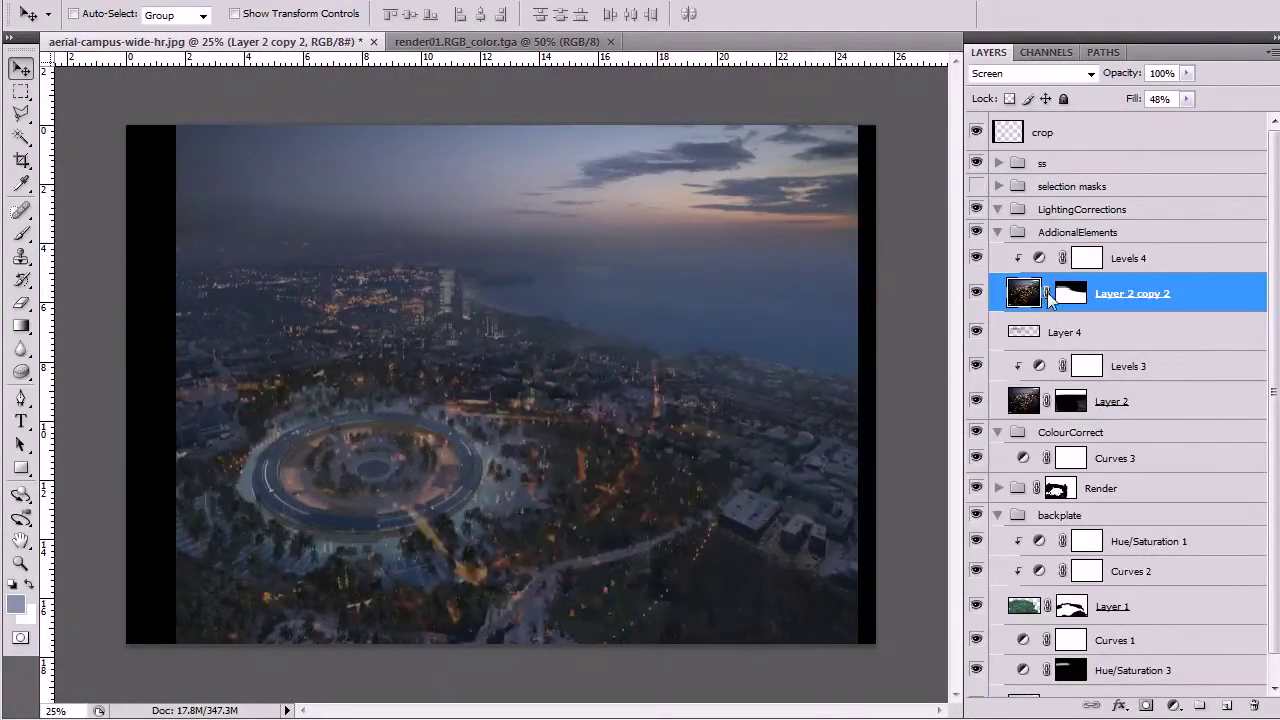
click(1047, 293)
drag(859, 393, 699, 510)
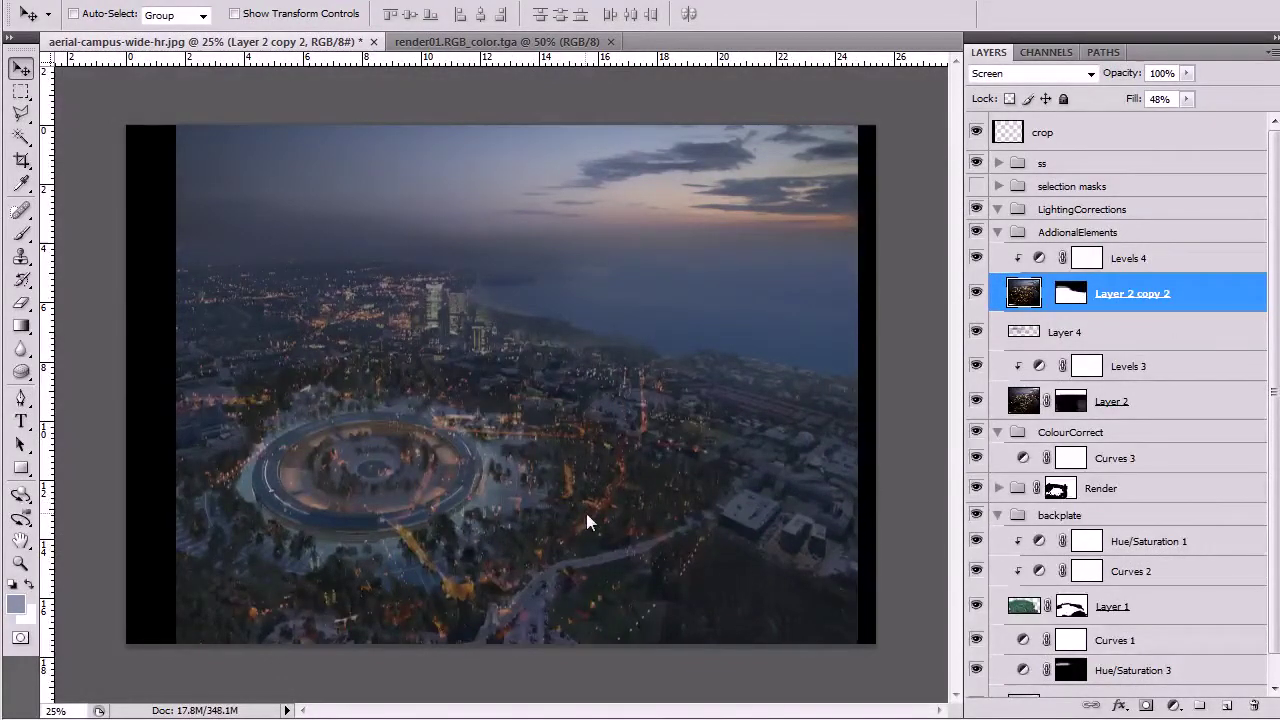
drag(681, 516, 613, 518)
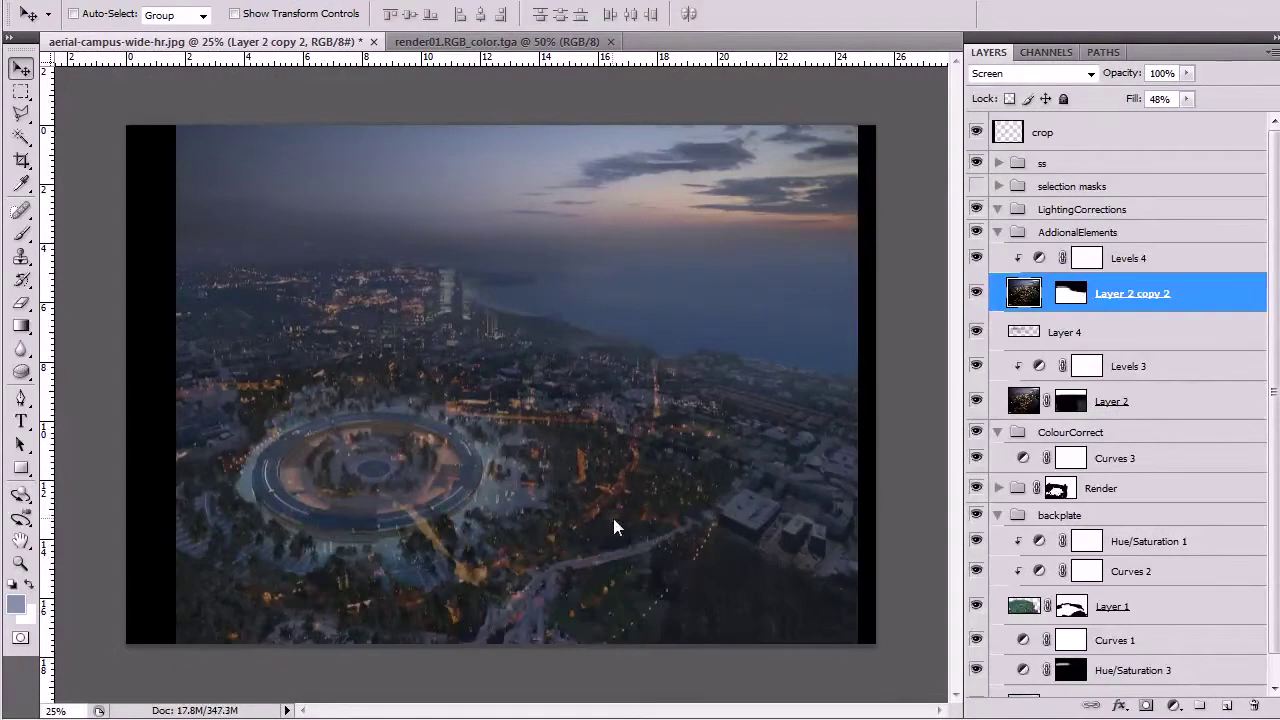
- Enlarge the Clone Stamp to 100 and clone street lights over the dark buildings beyond the road on Layer 2 copy 2
click(1070, 293)
key(s)
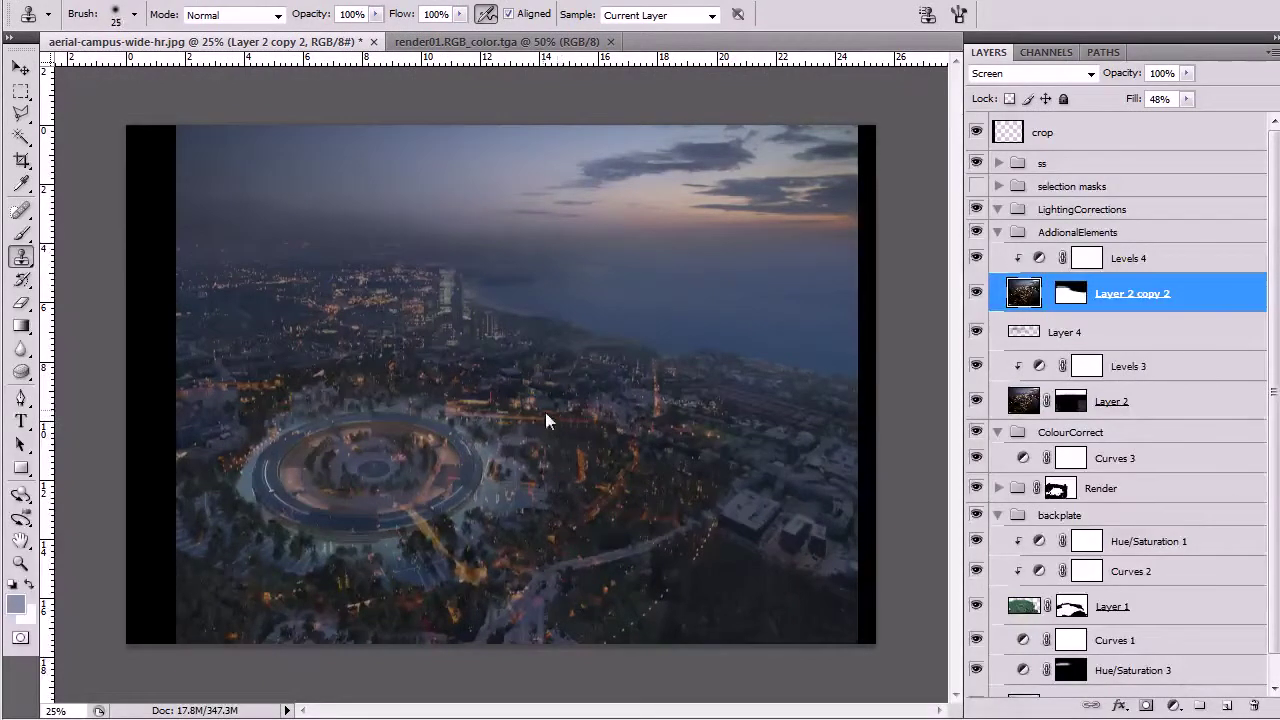
key(bracketright)
key(bracketright)
key(bracketright)
key(bracketright)
key(bracketright)
key(bracketright)
key(bracketright)
key(bracketright)
drag(768, 452, 832, 475)
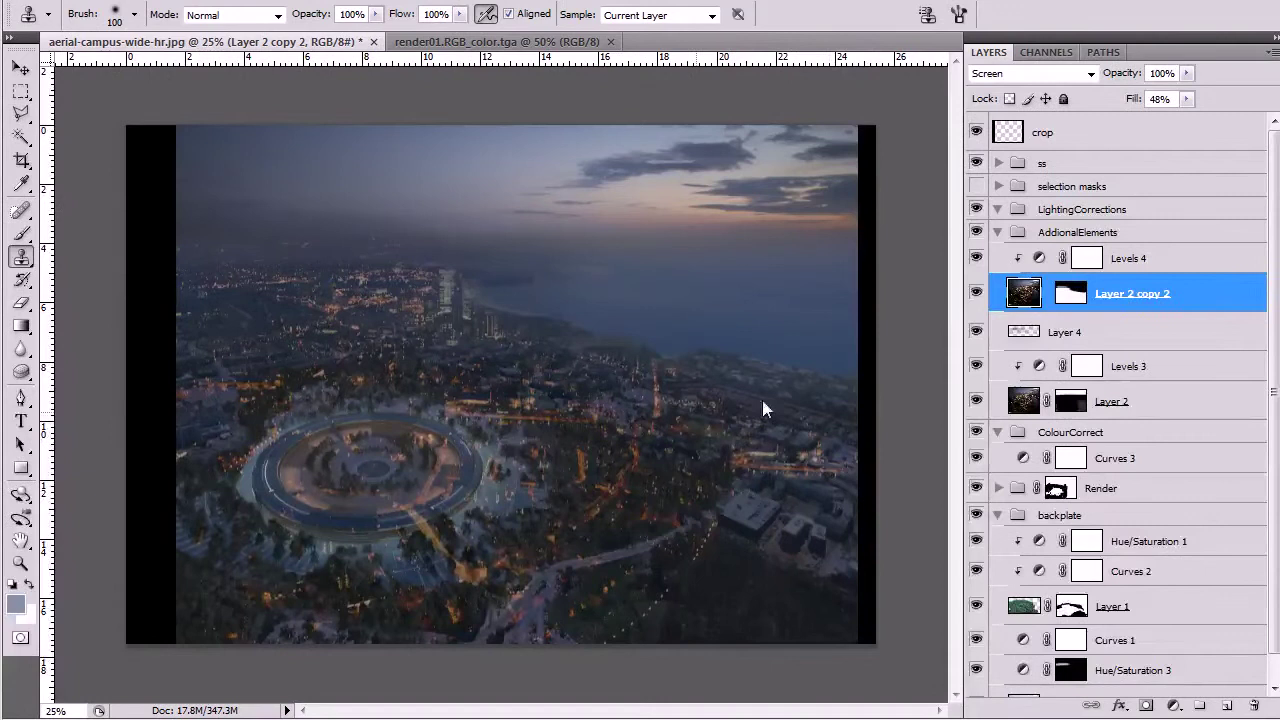
drag(848, 533, 792, 542)
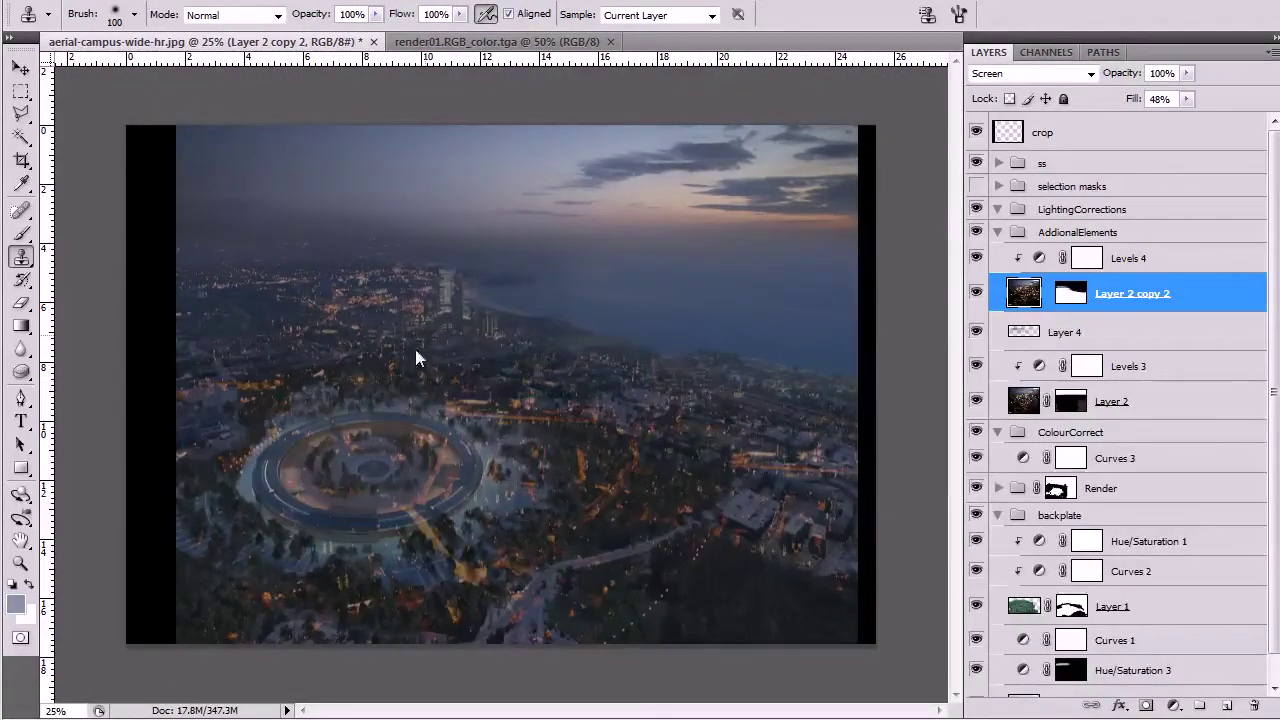
- Undo the last clone strokes that added lit towers near the coast on Layer 2 copy 2
key(ctrl+z)
key(ctrl+z)
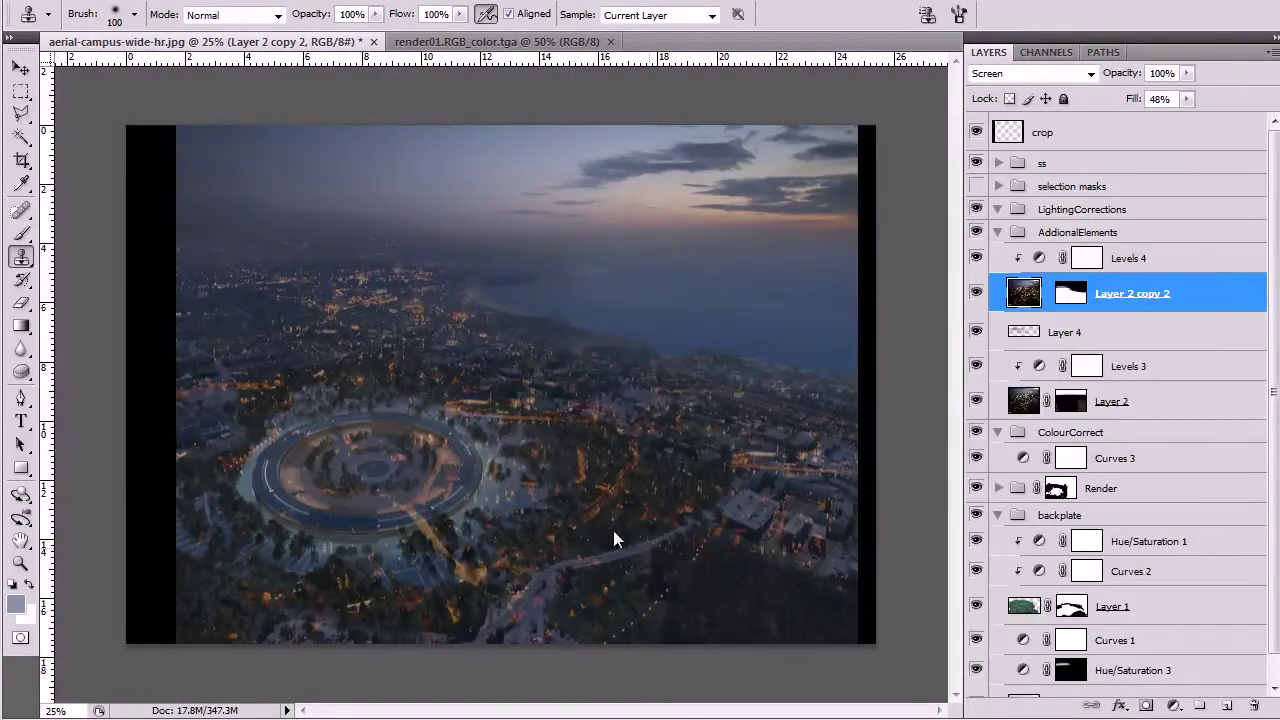
- Paint black on the Layer 2 copy 2 mask with a 250 brush at 60% opacity over the ring building and surrounding trees
key(x)
mouse_move(468, 548)
mouse_down()
mouse_move(433, 520)
mouse_move(483, 498)
mouse_move(457, 500)
mouse_move(470, 474)
mouse_move(293, 494)
mouse_move(435, 442)
mouse_move(348, 450)
mouse_up()
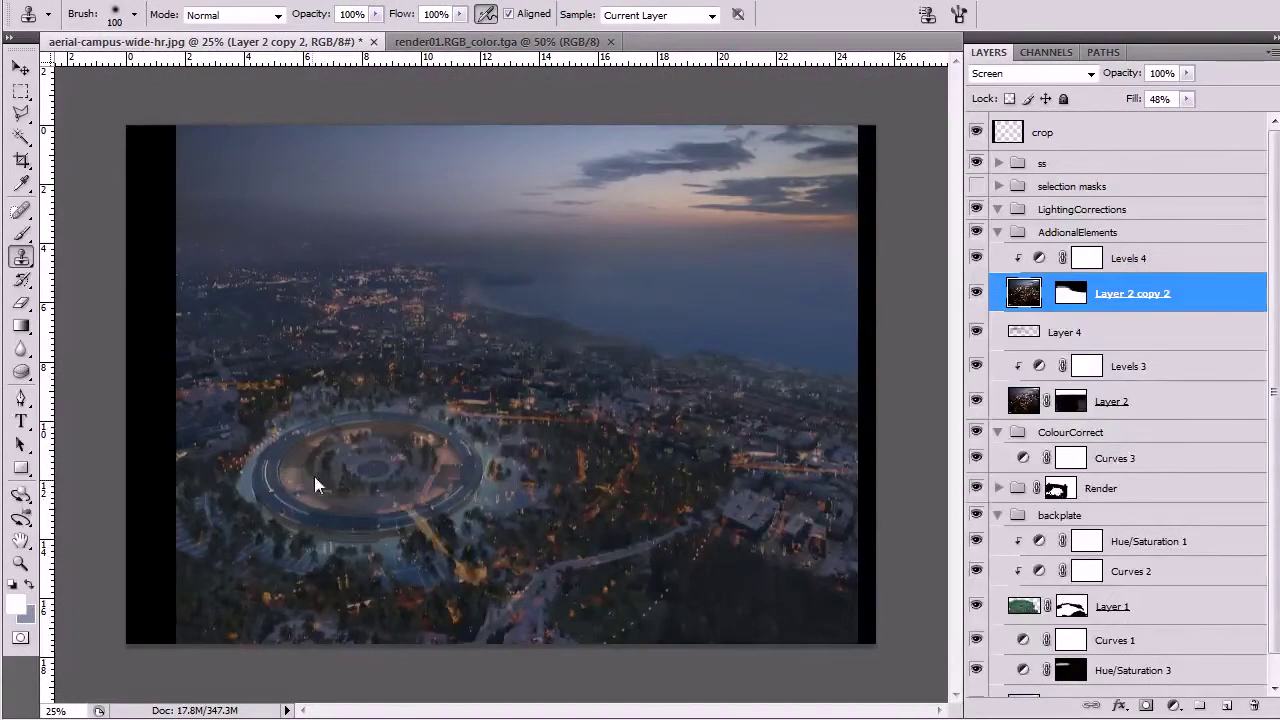
key(b)
click(1075, 296)
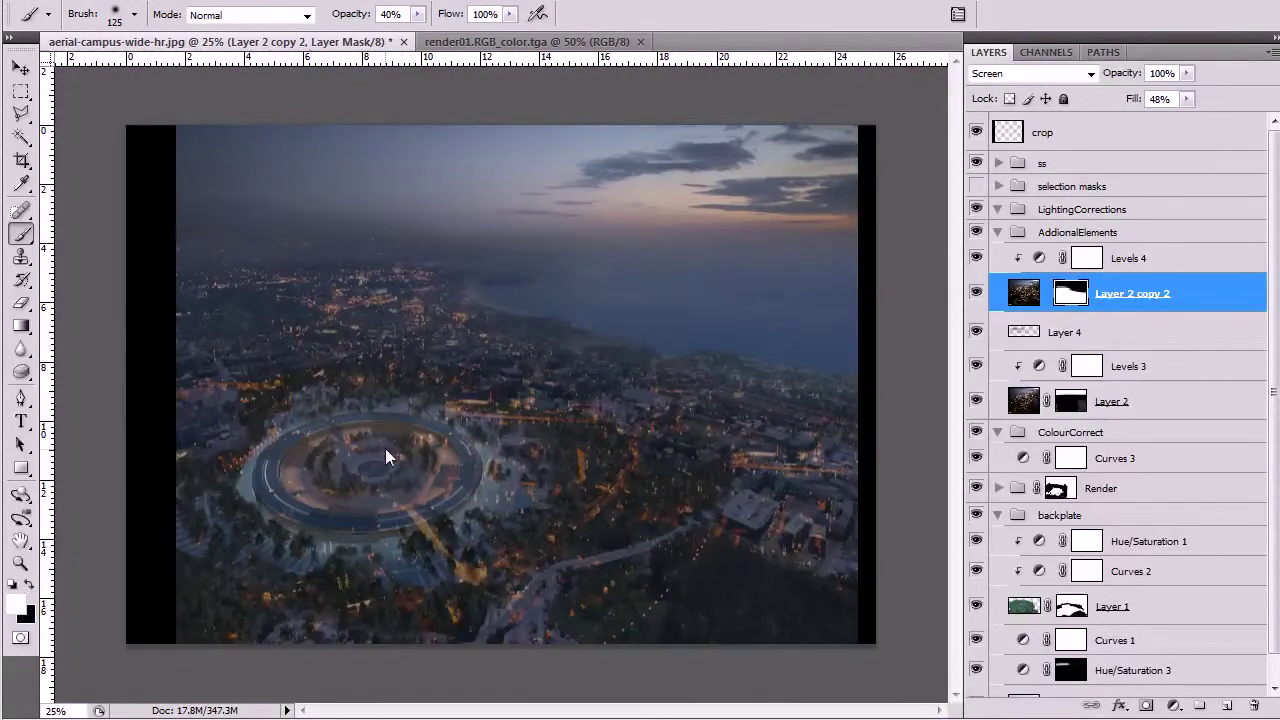
key(bracketright)
key(bracketright)
key(bracketright)
key(bracketright)
key(x)
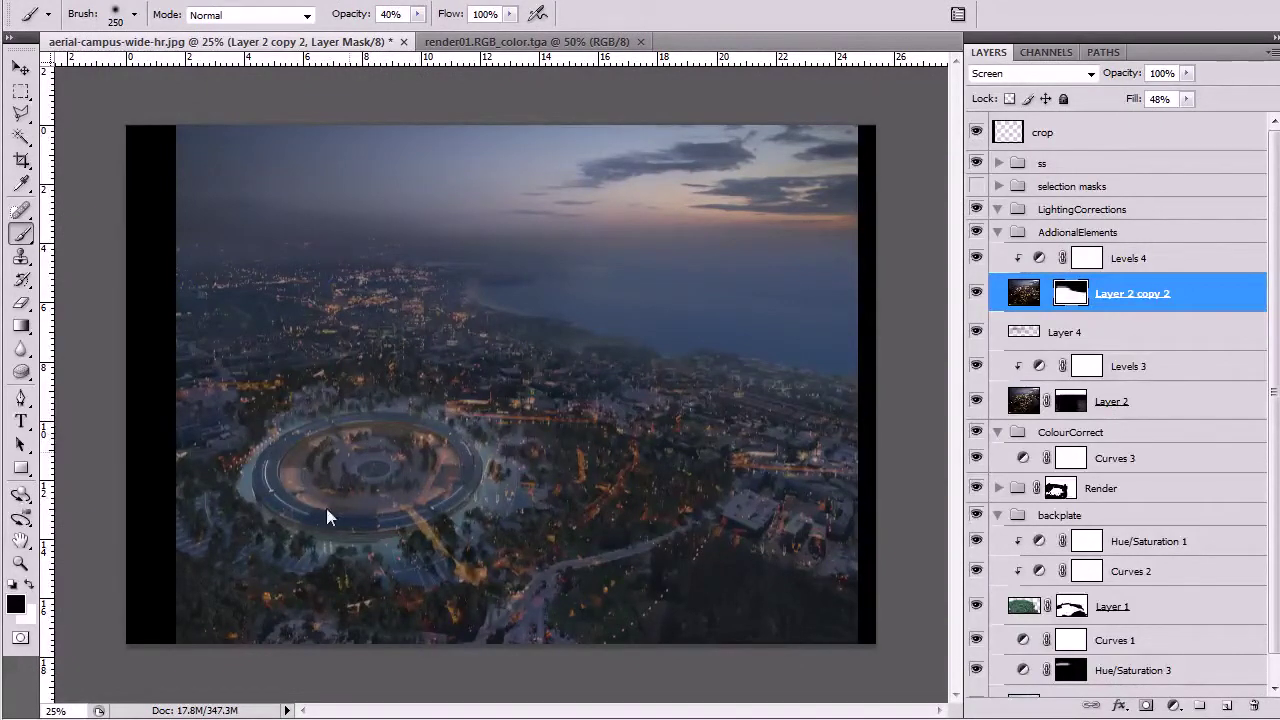
key(6)
mouse_move(370, 501)
mouse_down()
mouse_move(320, 441)
mouse_move(457, 402)
mouse_move(383, 497)
mouse_move(307, 416)
mouse_move(278, 499)
mouse_move(324, 409)
mouse_move(431, 482)
mouse_move(496, 493)
mouse_move(457, 482)
mouse_move(520, 527)
mouse_up()
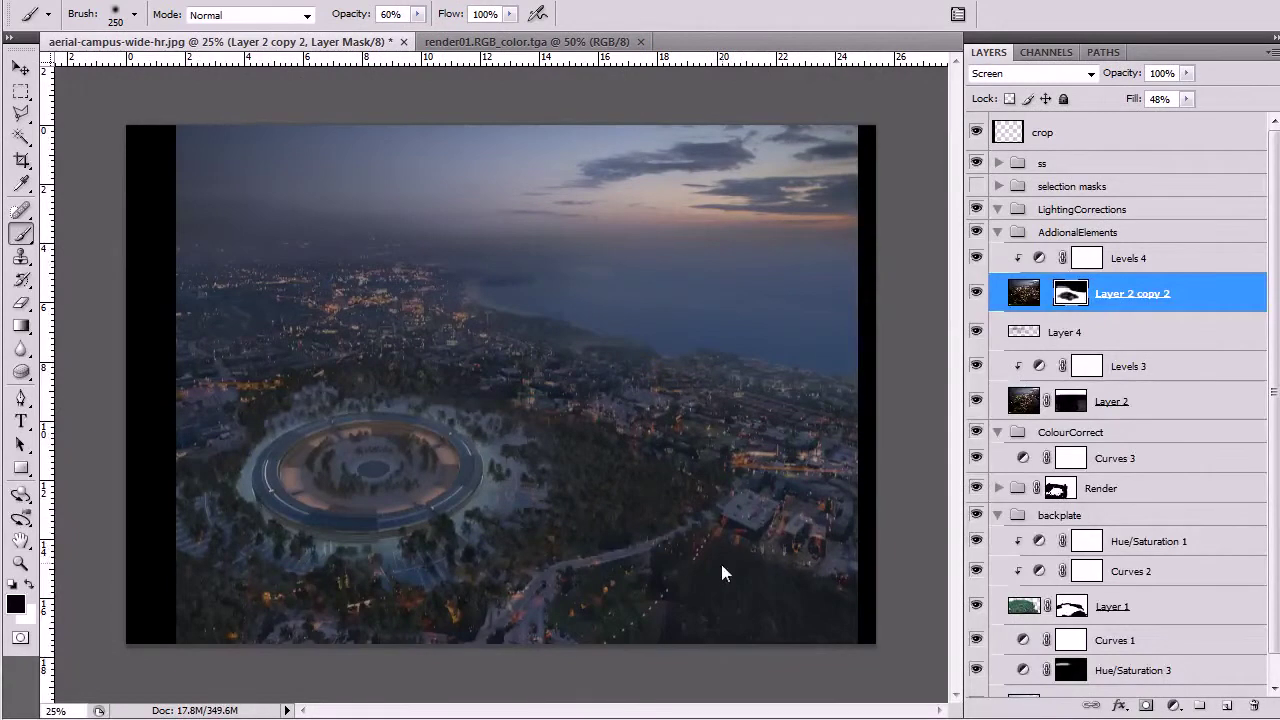
click(482, 590)
- Add a Color Balance adjustment clipped to Layer 2 copy 2, with midtones at +22 red and +24 green and shadows at +1 blue
click(1173, 705)
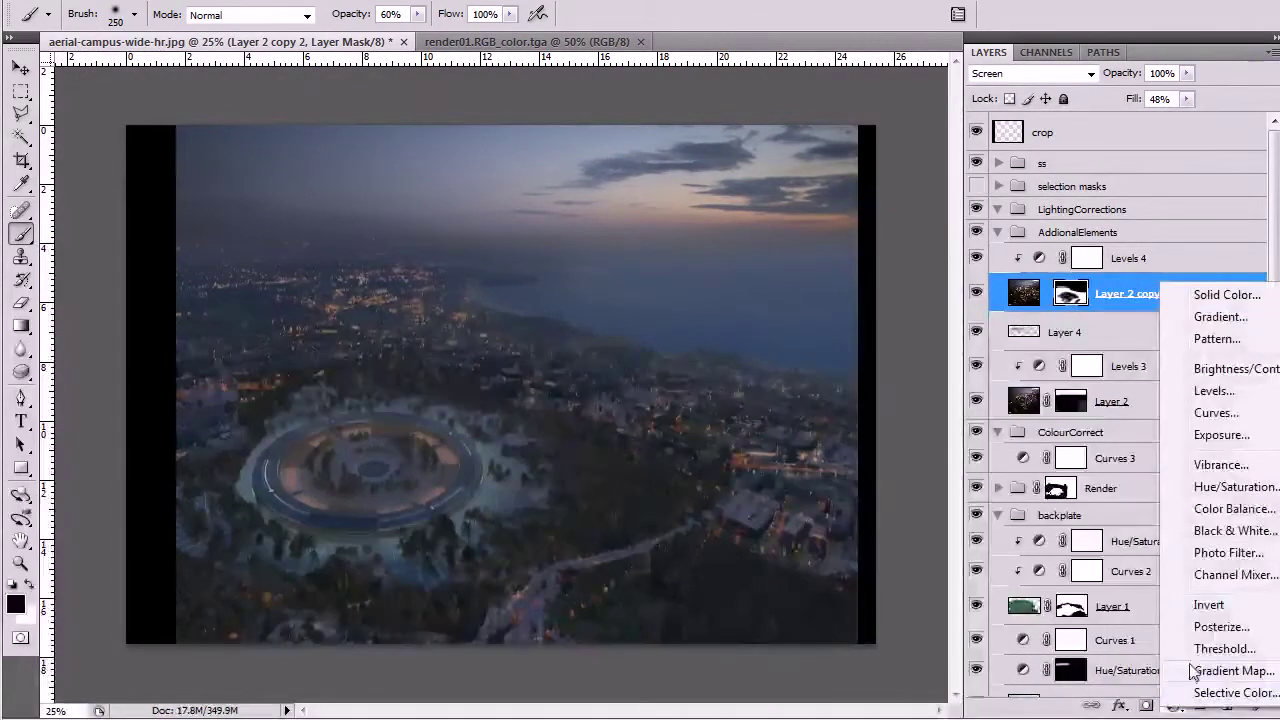
click(1247, 507)
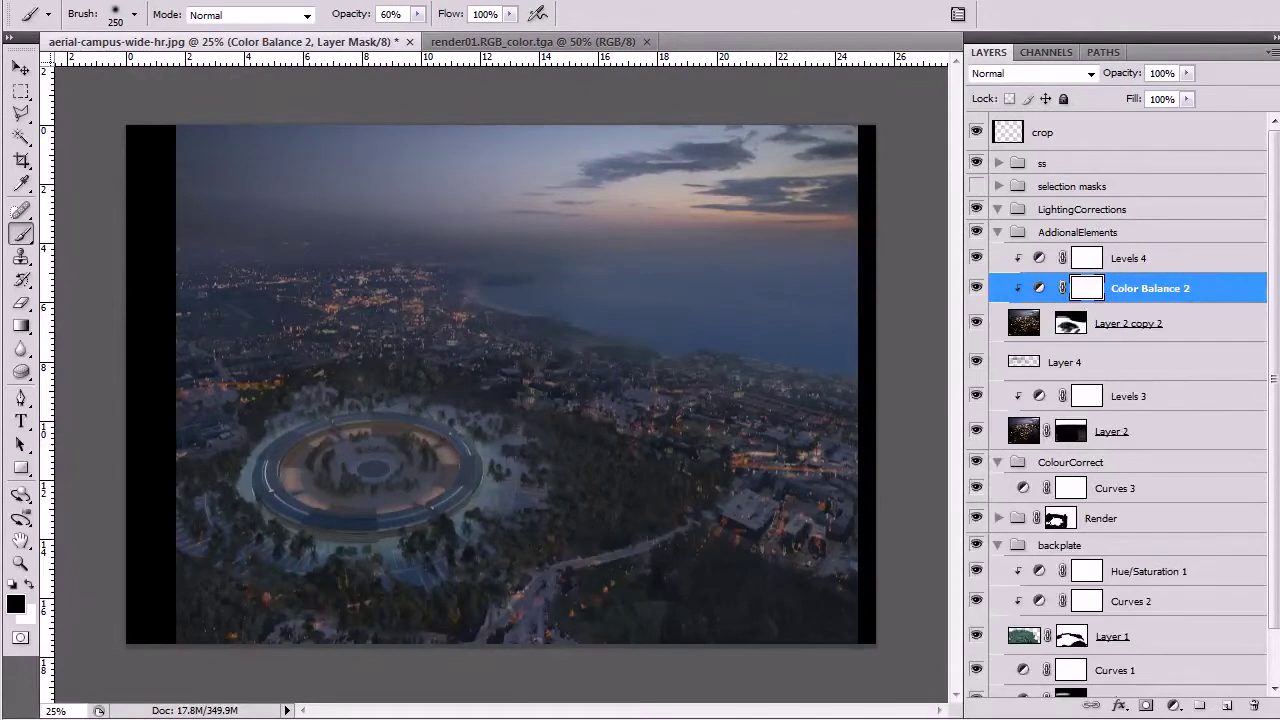
drag(1279, 151, 901, 151)
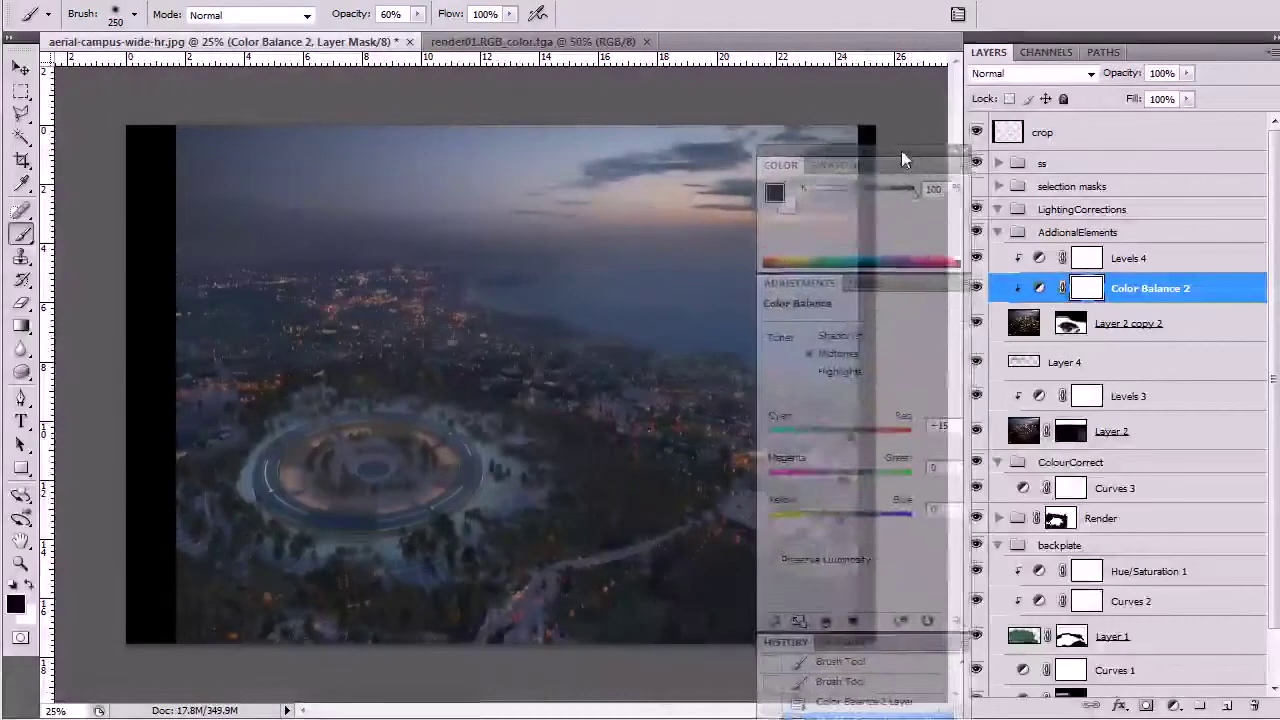
drag(853, 437, 855, 481)
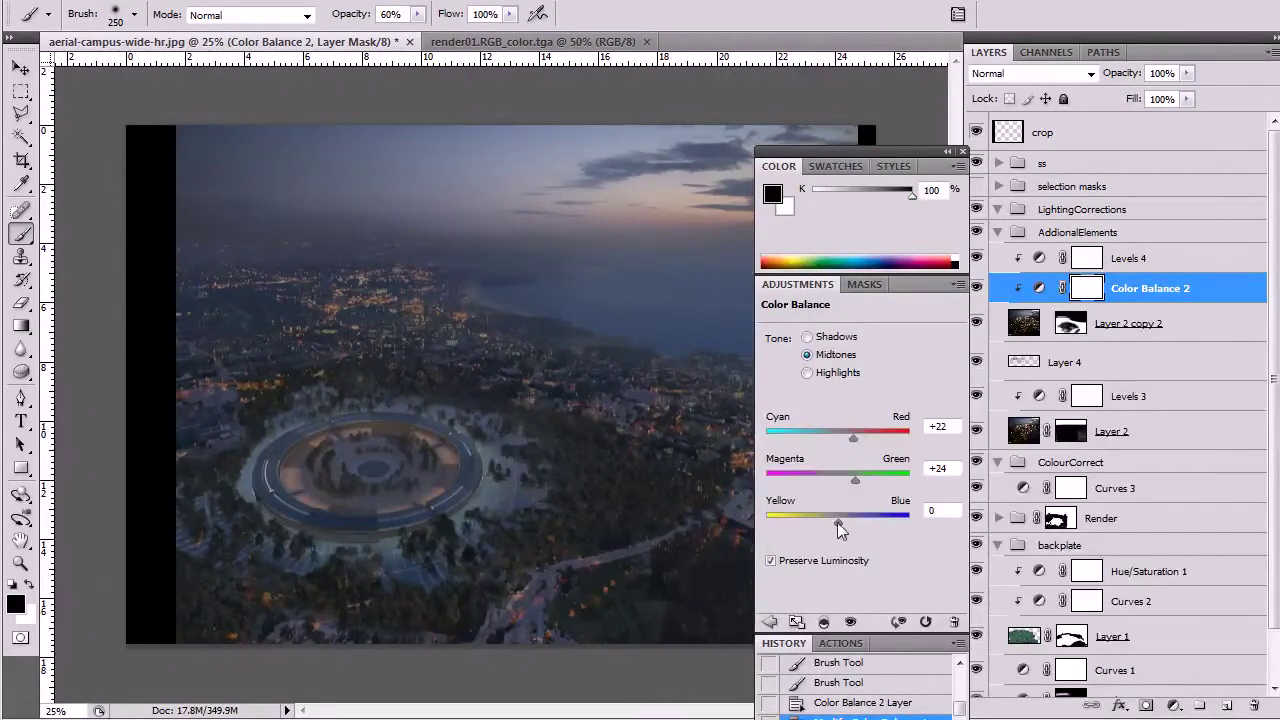
mouse_move(836, 523)
mouse_down()
mouse_move(816, 522)
mouse_move(842, 519)
mouse_up()
click(838, 337)
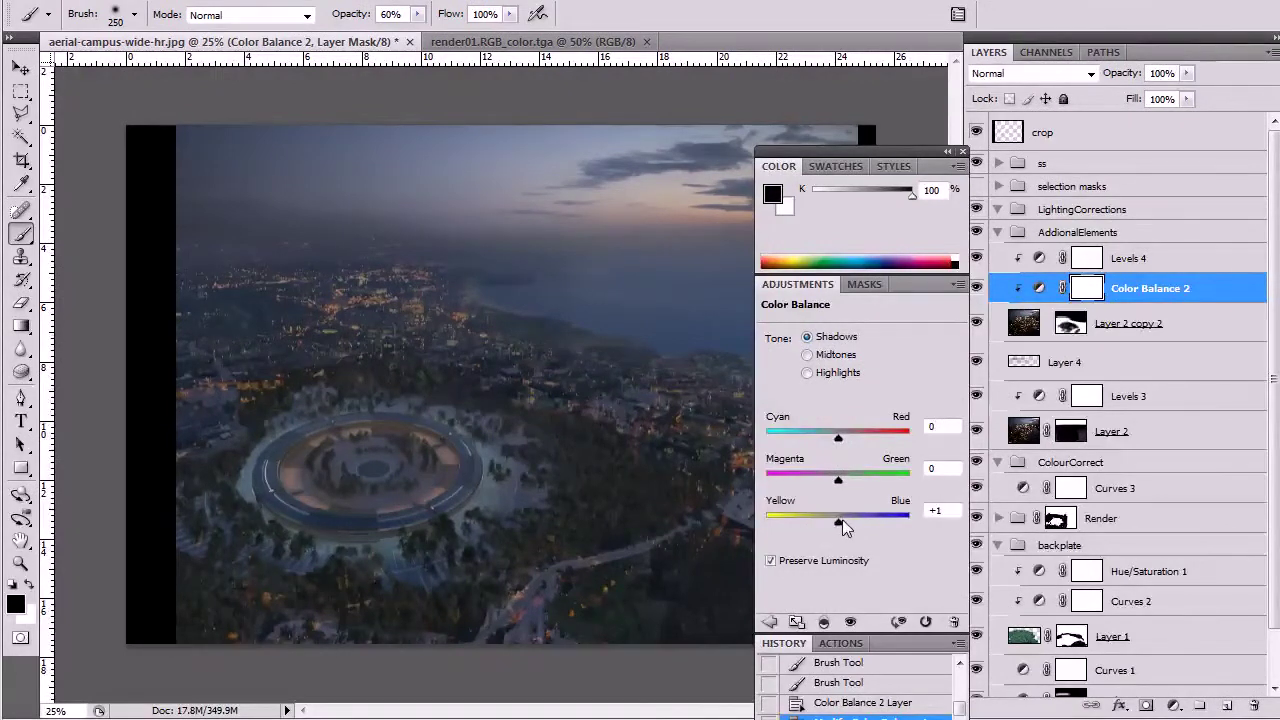
click(962, 151)
- Paint white at 60% opacity on the Layer 2 copy 2 mask over the forest between campus and town, reducing the brush to 150
key(z)
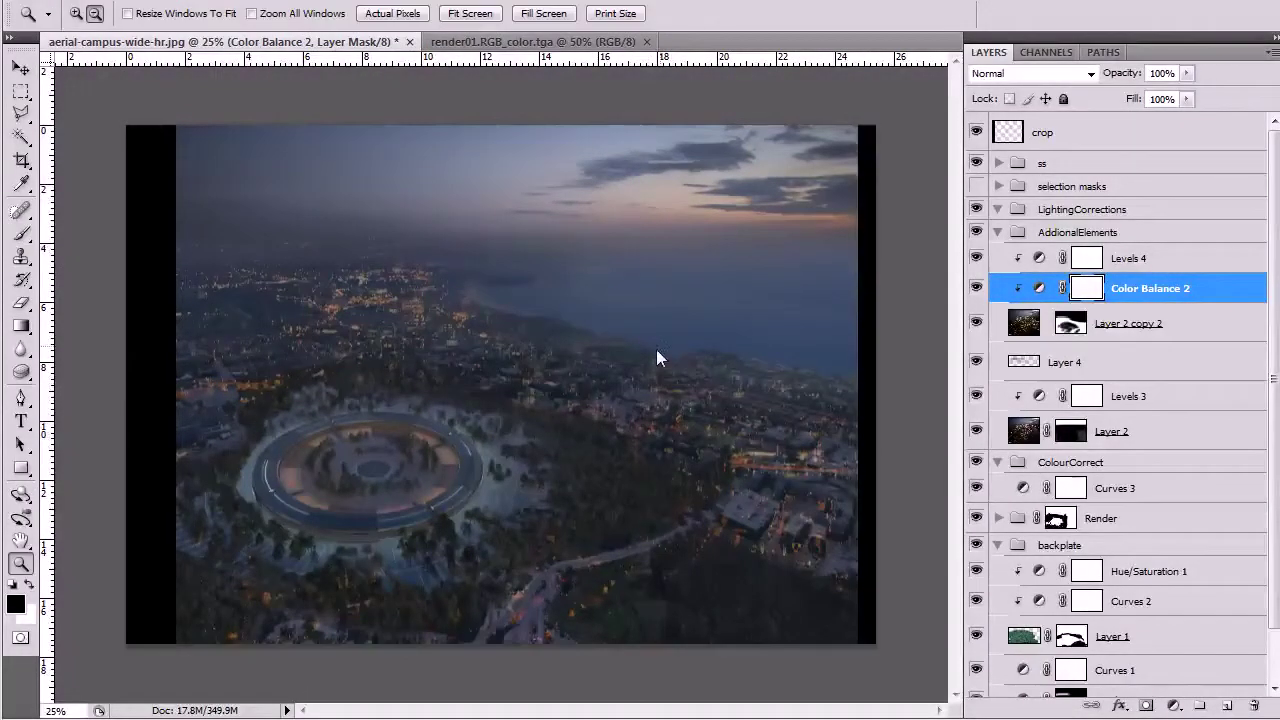
alt+click(656, 349)
click(656, 349)
alt+click(794, 406)
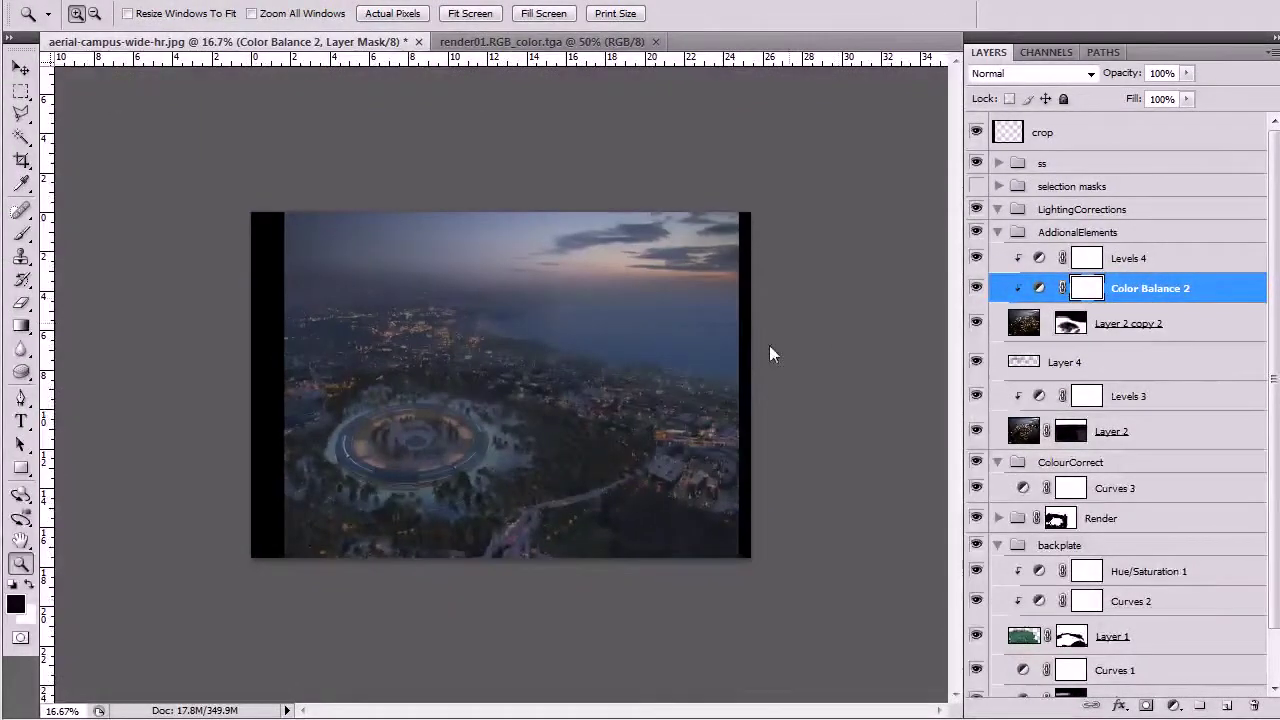
key(ctrl+plus)
key(ctrl+plus)
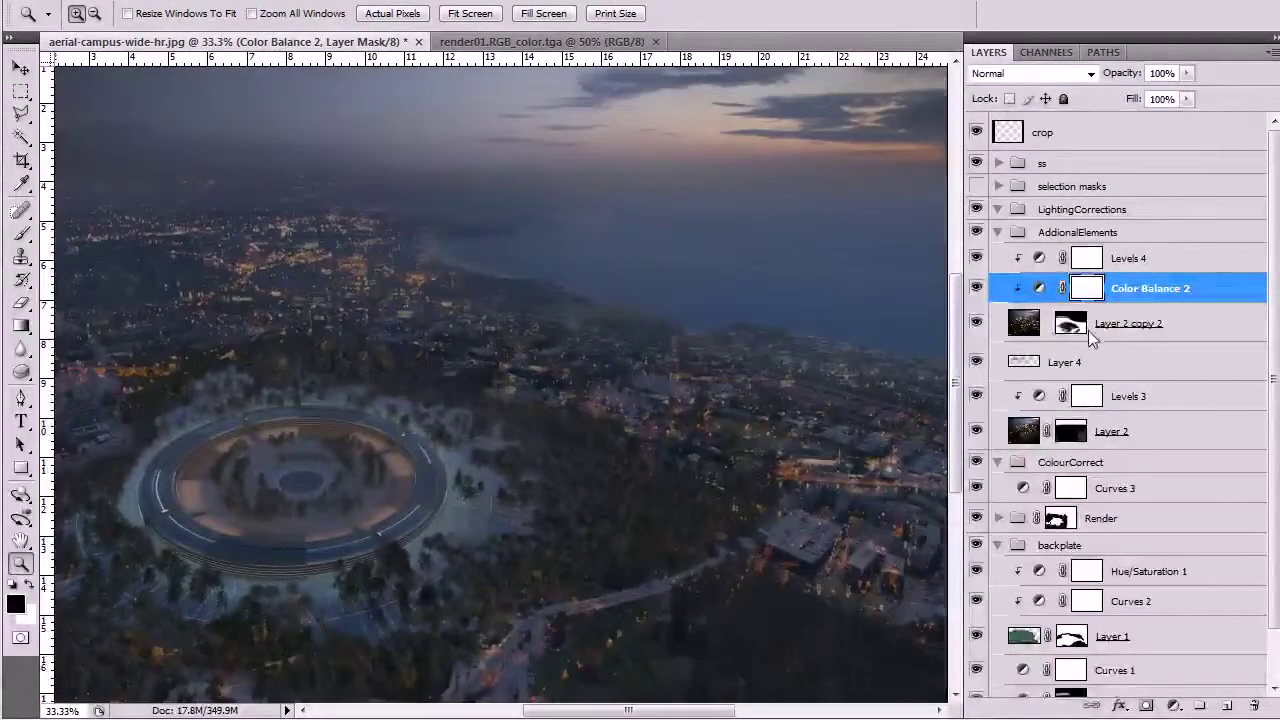
click(1092, 336)
key(b)
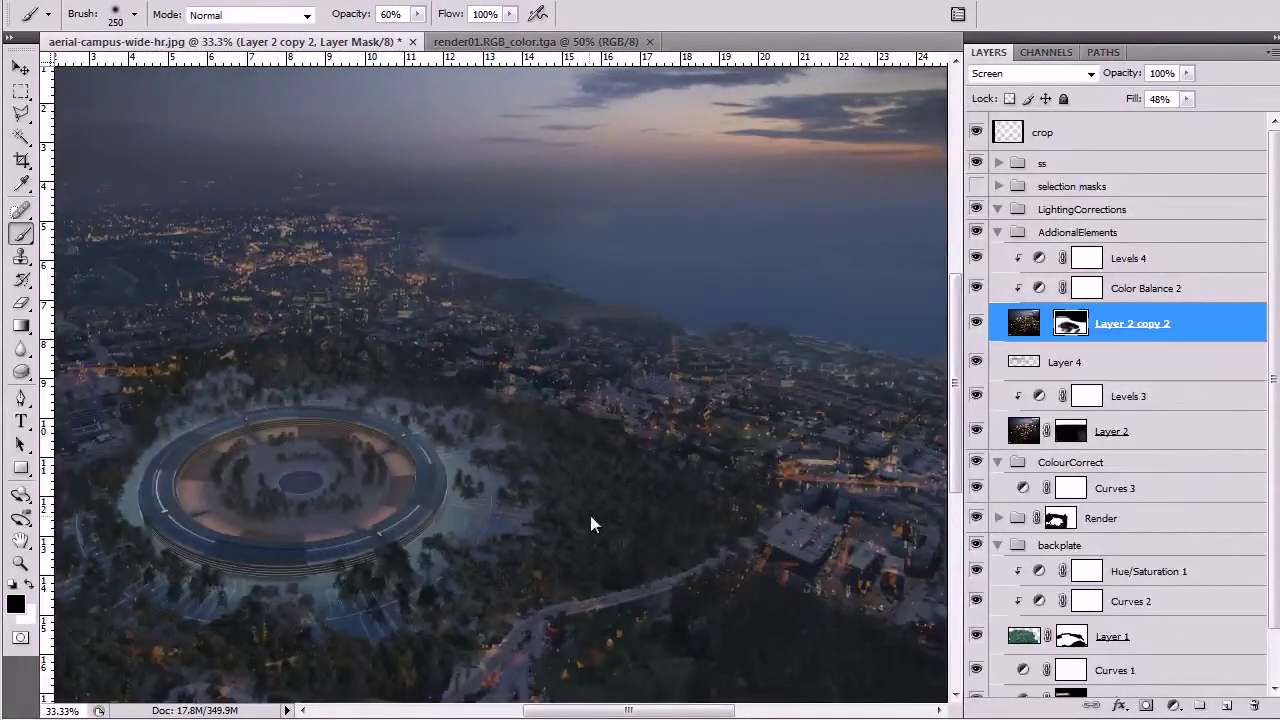
key(x)
drag(602, 488, 613, 507)
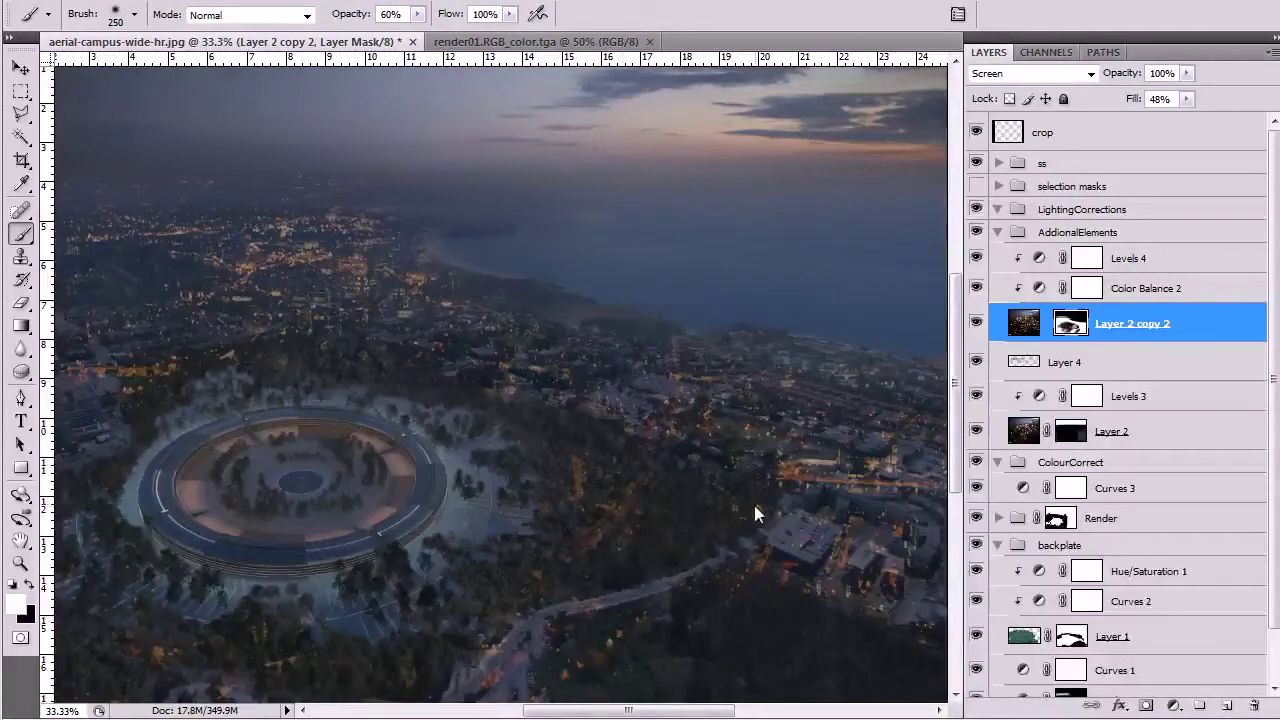
key(bracketleft)
key(bracketleft)
key(bracketleft)
key(bracketleft)
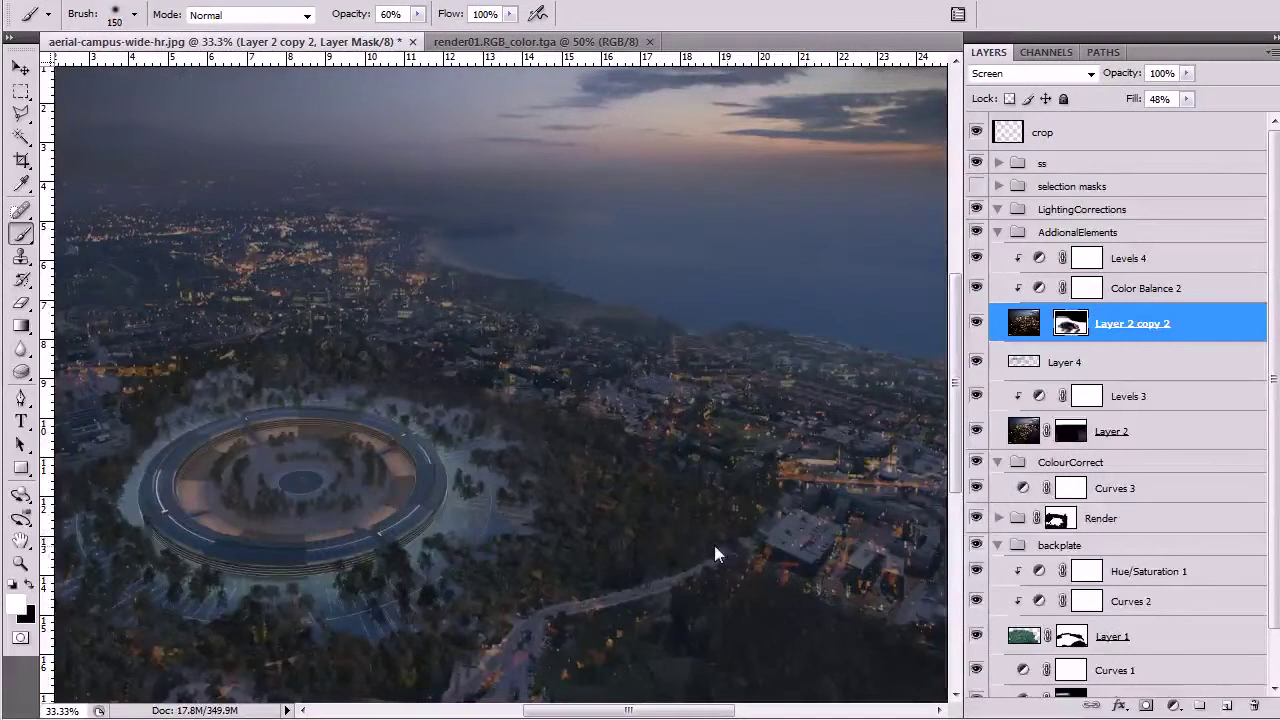
- Paint black on the Layer 2 copy 2 mask with the 150 brush at 60% opacity over the orange-lit street behind the large buildings
key(z)
alt+click(746, 482)
alt+click(746, 482)
click(592, 456)
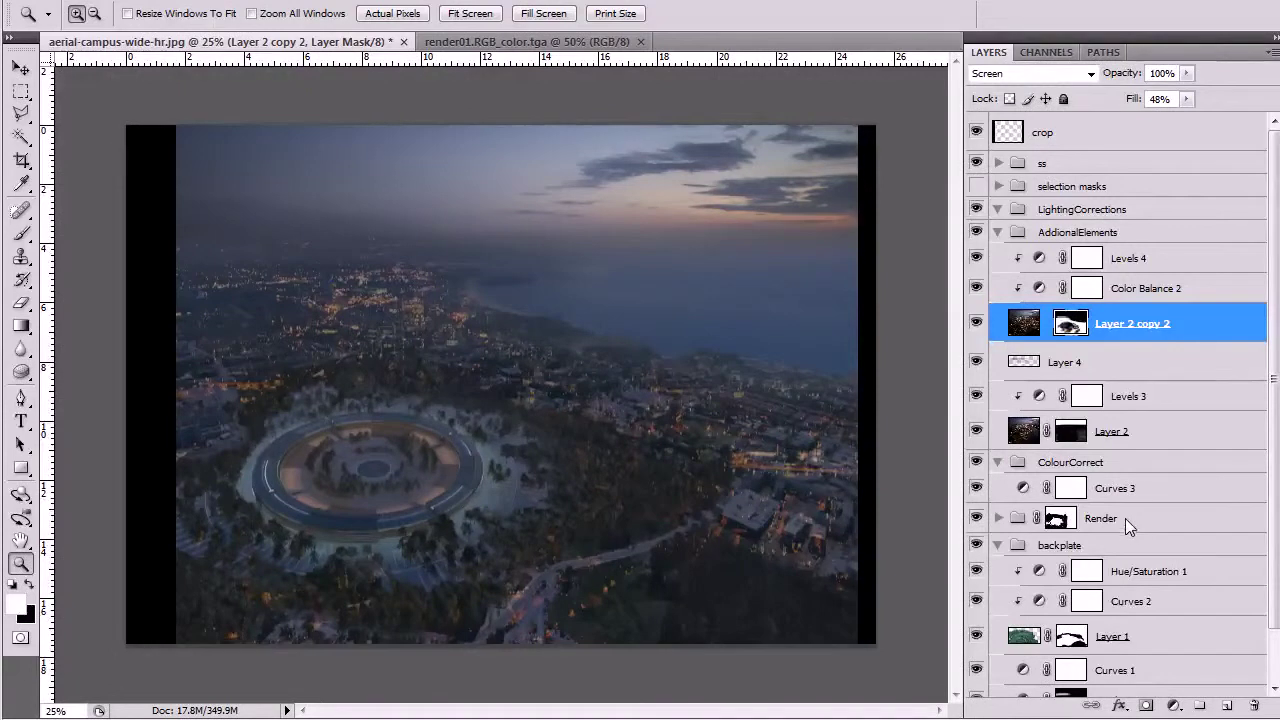
click(682, 506)
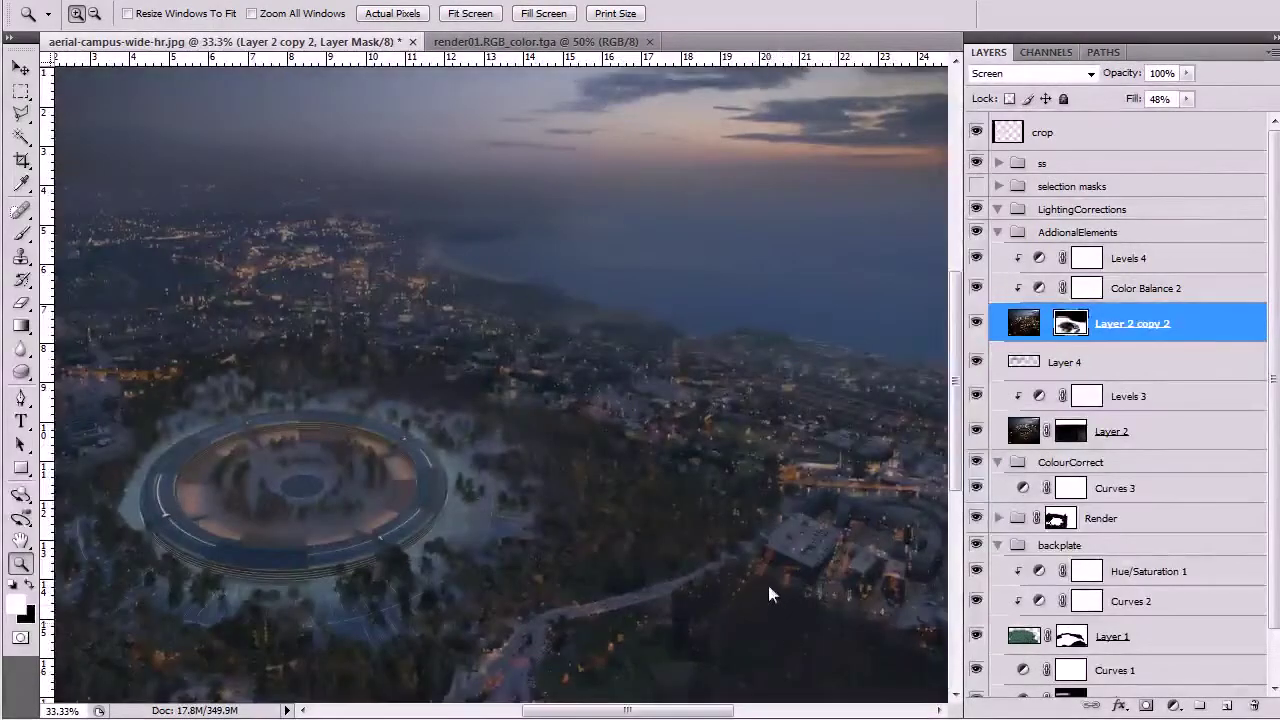
key(b)
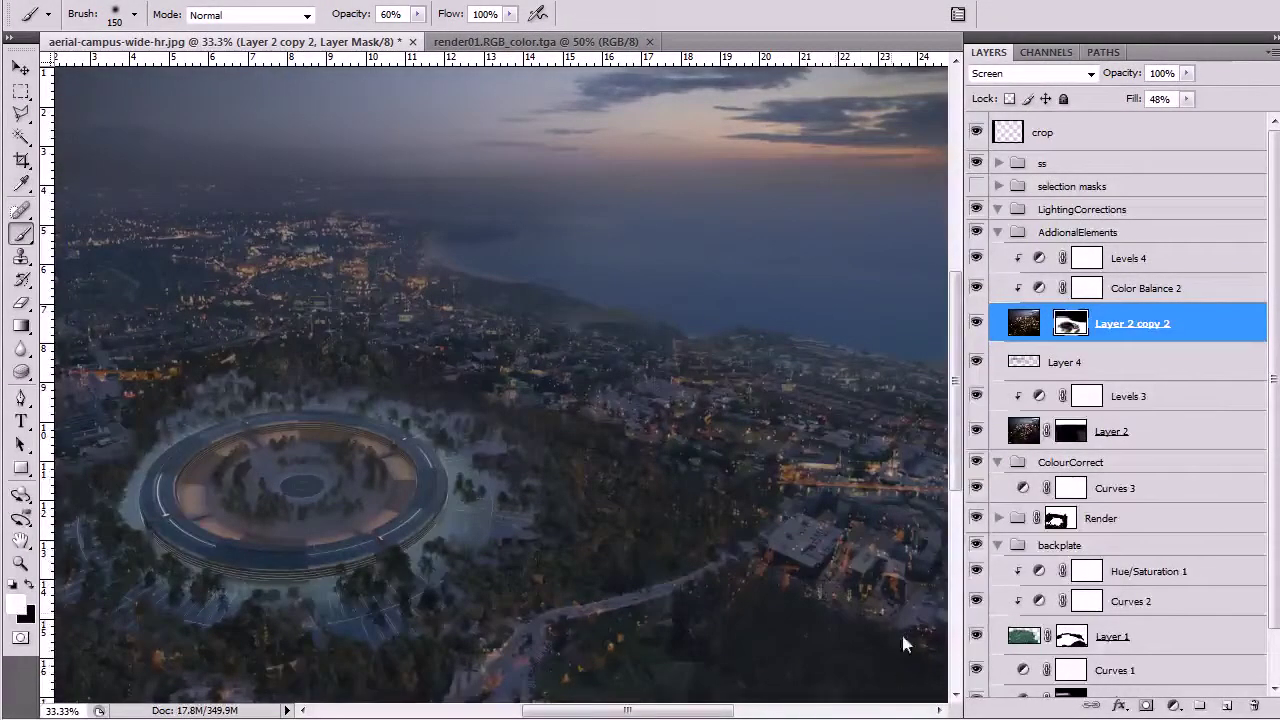
key(x)
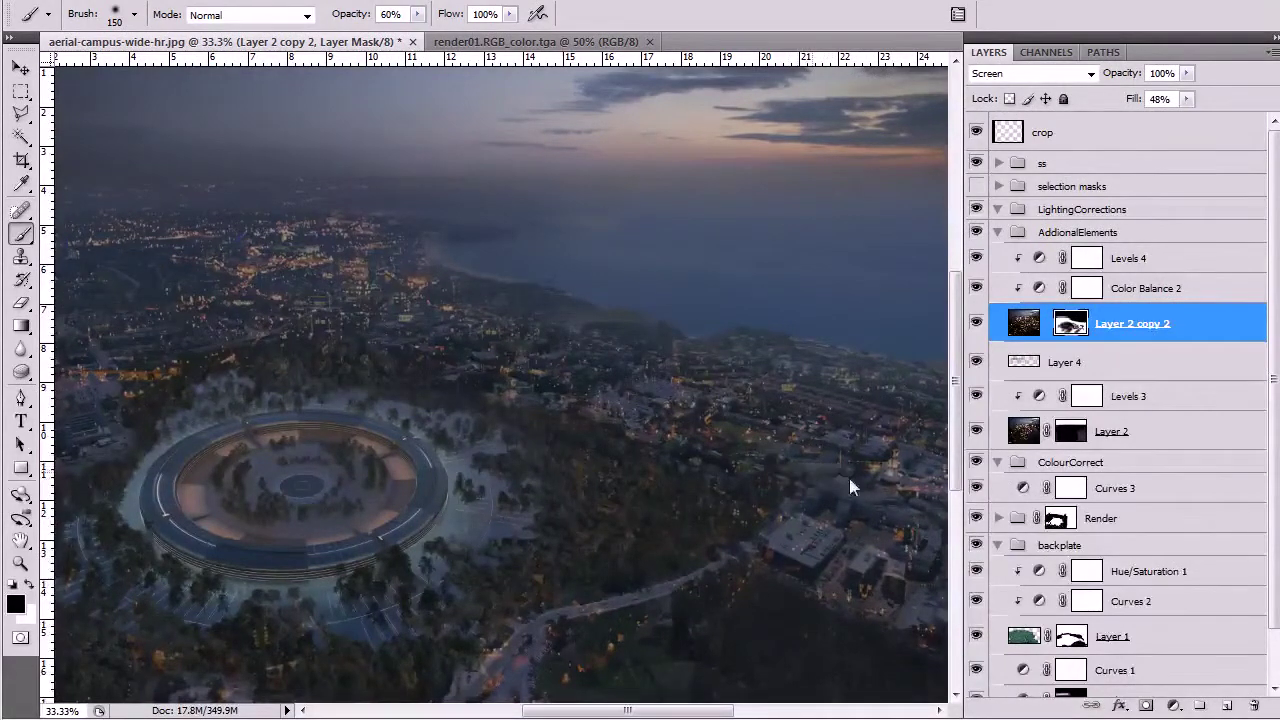
drag(837, 437, 645, 581)
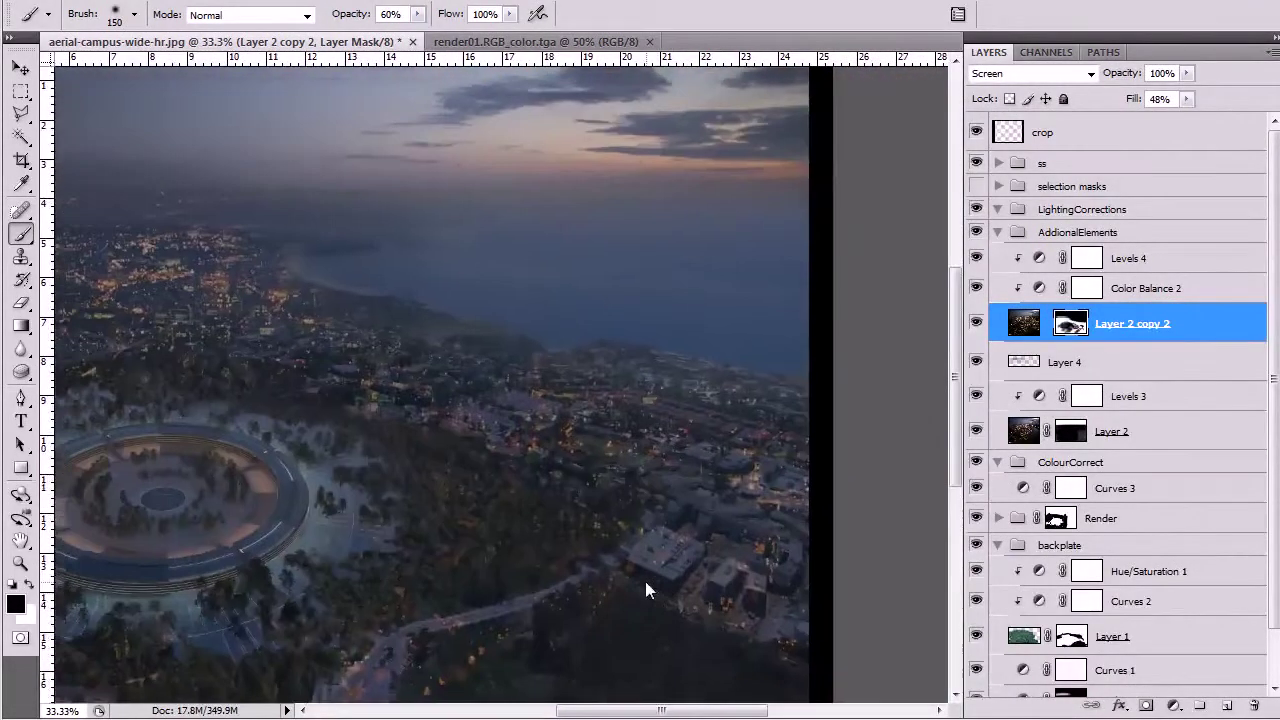
key(z)
alt+click(556, 513)
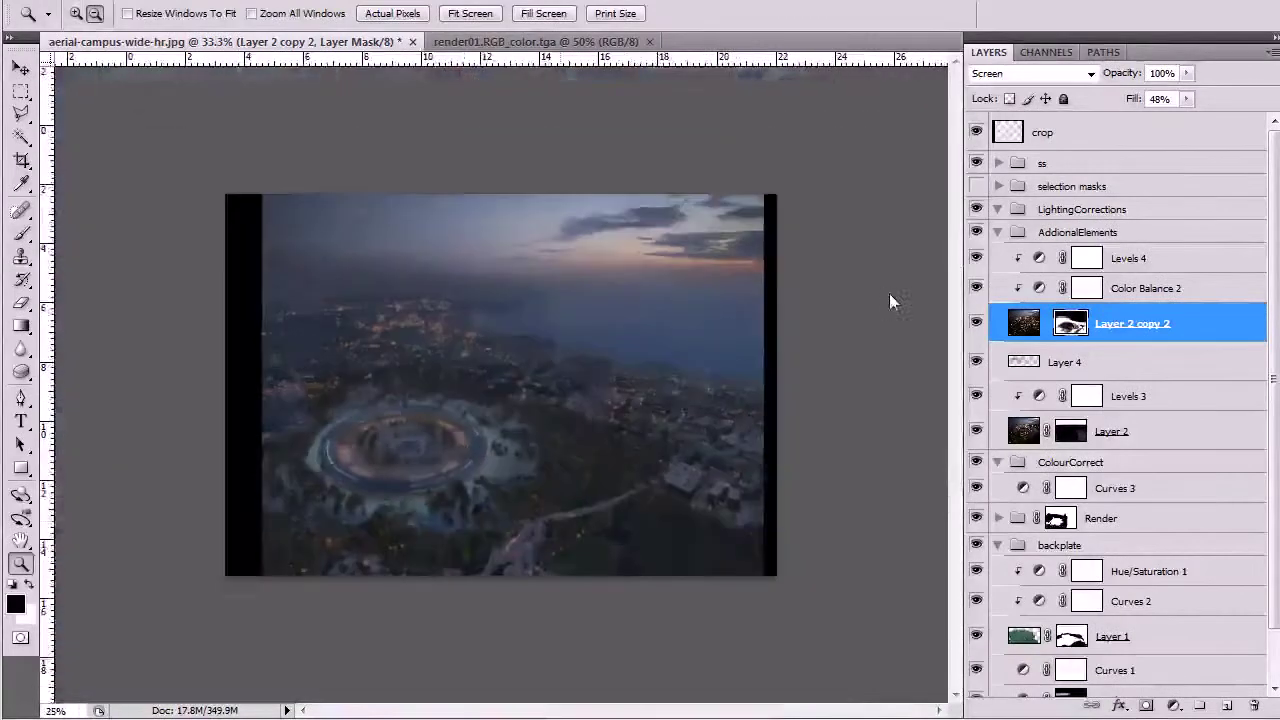
alt+click(889, 293)
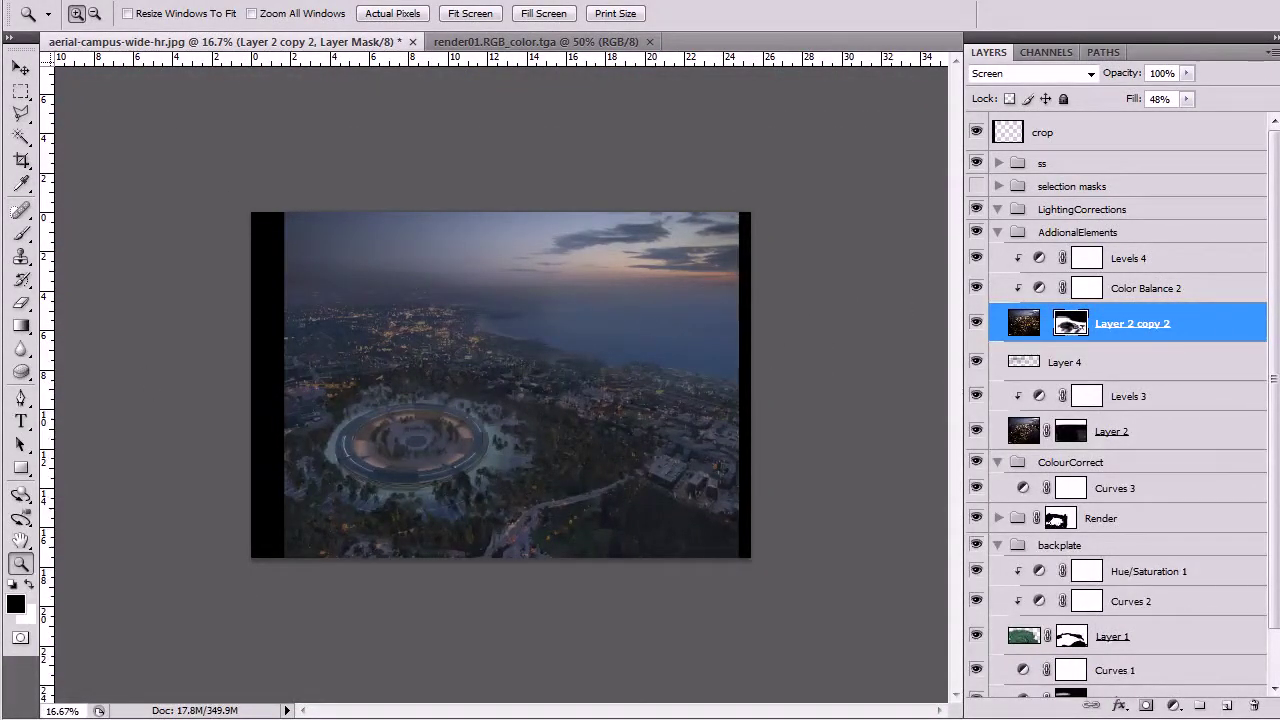
click(462, 508)
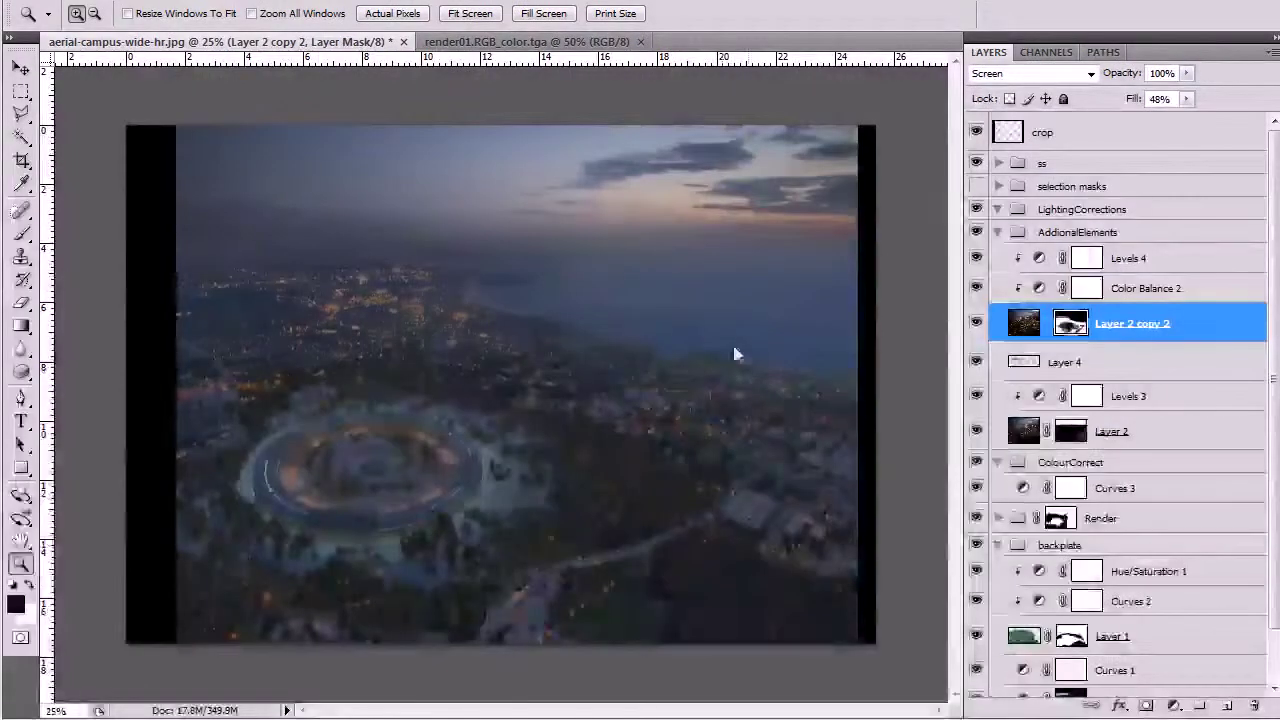